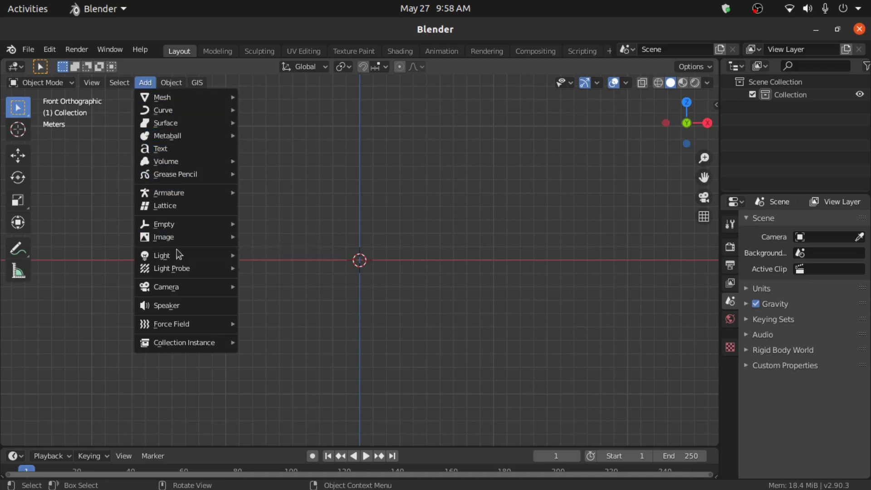
- Load screwdriver reference.jpg from the Pictures folder as a reference image at the origin
{"action": "mouse_move", "coordinate": [169, 243]}
{"action": "left_click", "coordinate": [262, 236]}
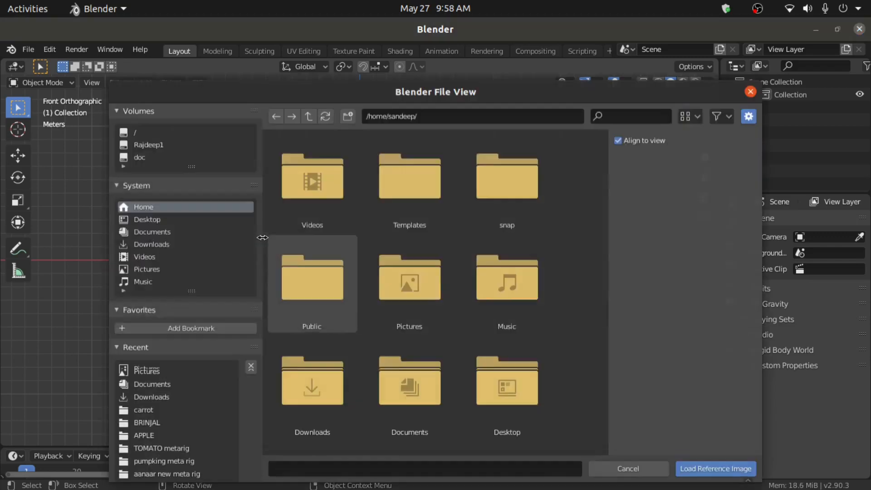
{"action": "left_click", "coordinate": [168, 268]}
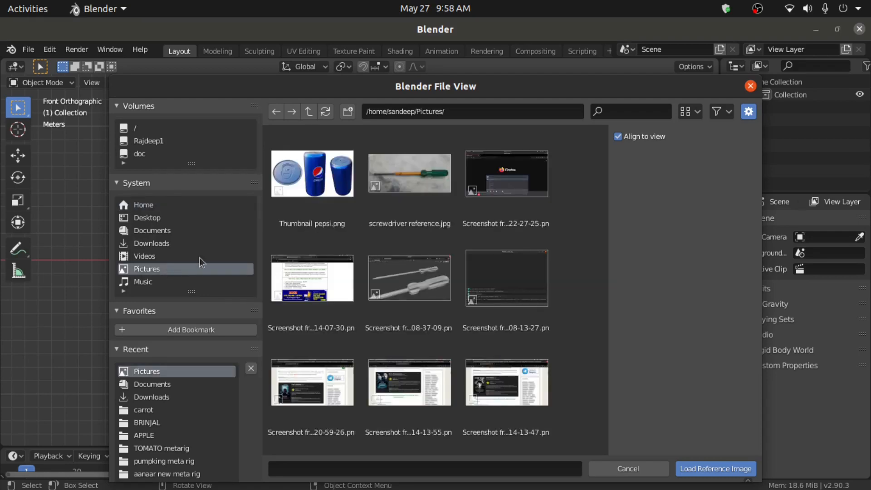
{"action": "left_click", "coordinate": [395, 205]}
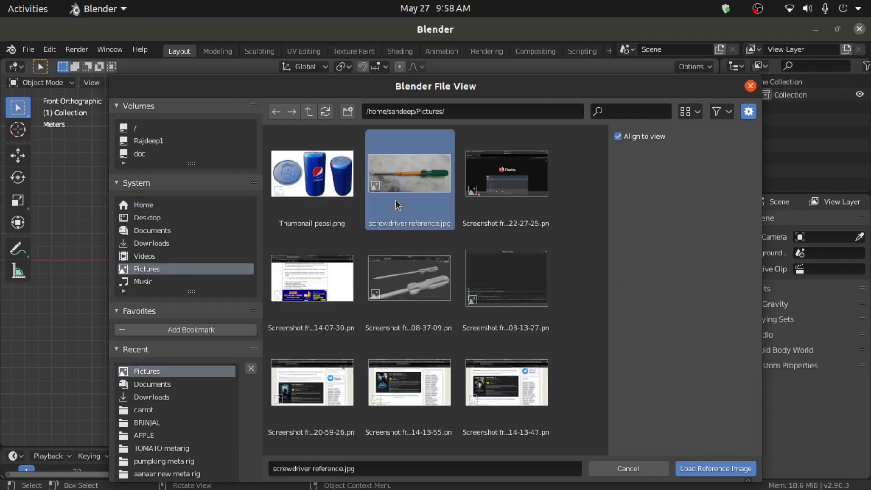
{"action": "left_click", "coordinate": [714, 469]}
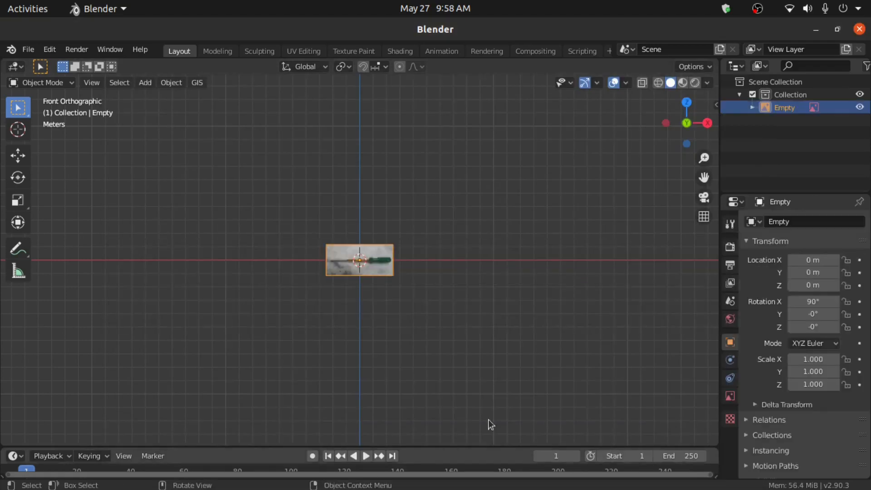
- Mirror the reference image horizontally by scaling it -1 on X
{"action": "scroll", "coordinate": [333, 329], "scroll_direction": "up", "scroll_amount": 10}
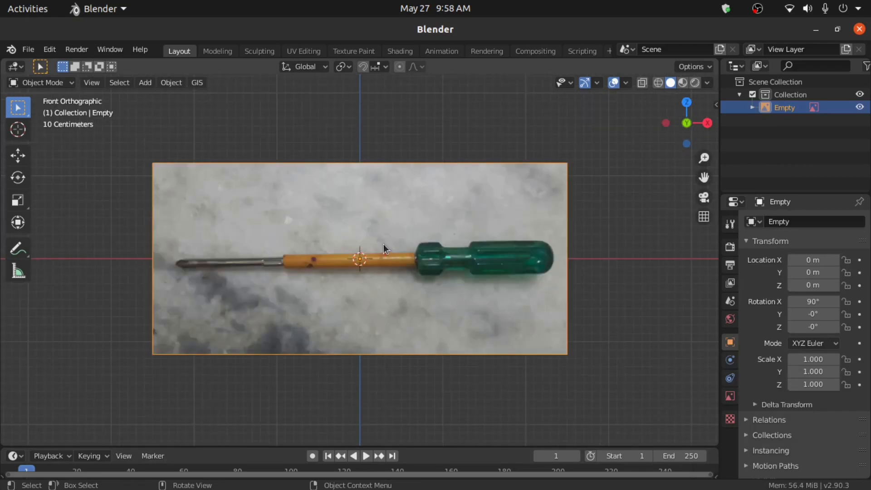
{"action": "key", "text": "s"}
{"action": "type", "text": "x"}
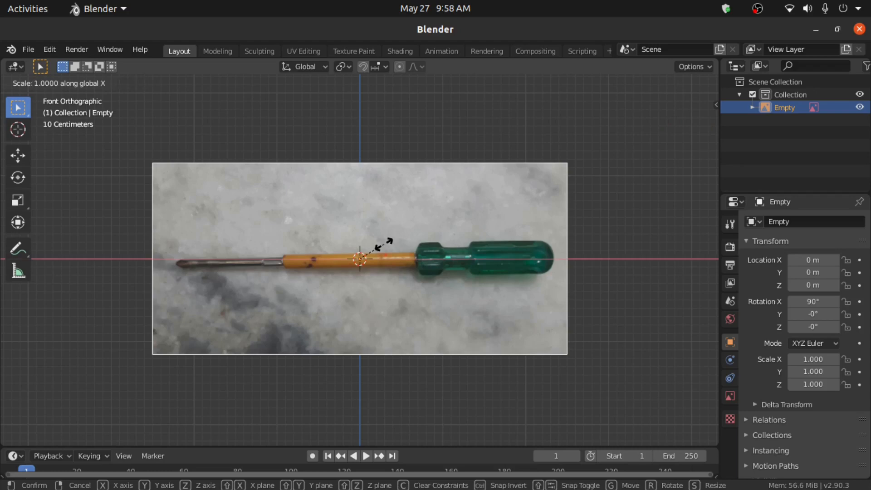
{"action": "type", "text": "-1"}
{"action": "key", "text": "Return"}
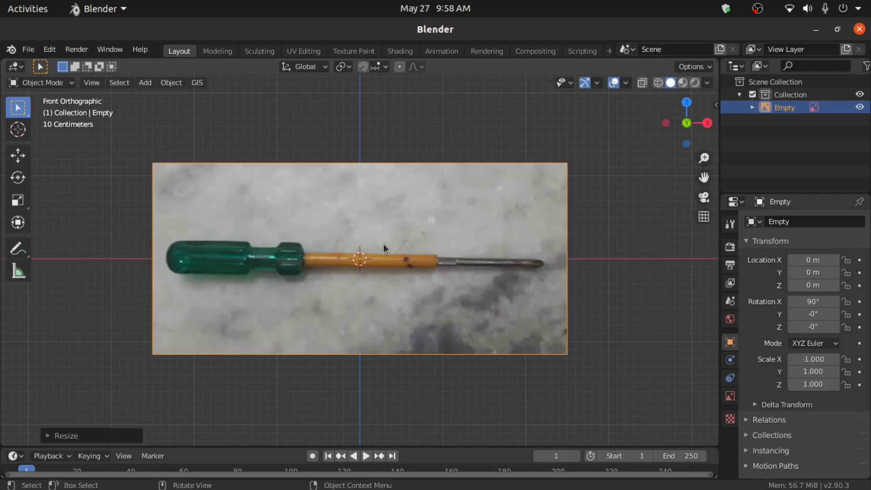
- Lock the reference image's location, rotation and scale, then hide it from the viewport
{"action": "key", "text": "n"}
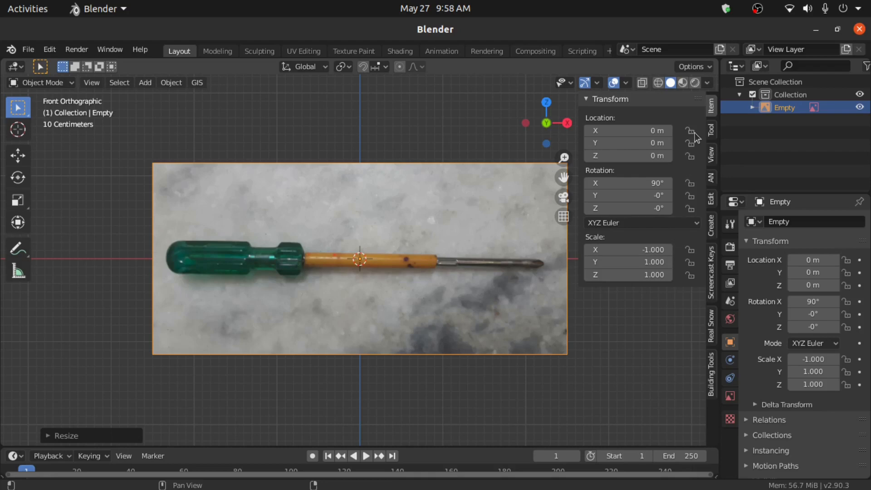
{"action": "left_click_drag", "start_coordinate": [690, 131], "coordinate": [694, 220]}
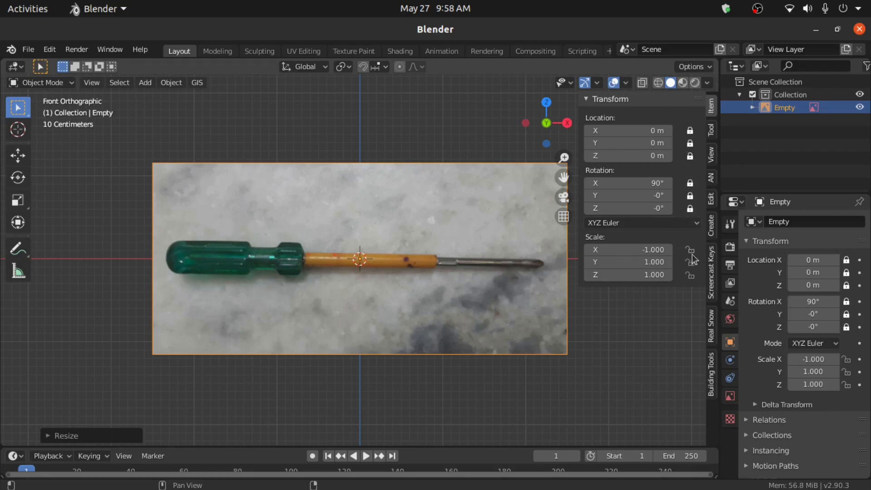
{"action": "left_click_drag", "start_coordinate": [690, 249], "coordinate": [693, 277]}
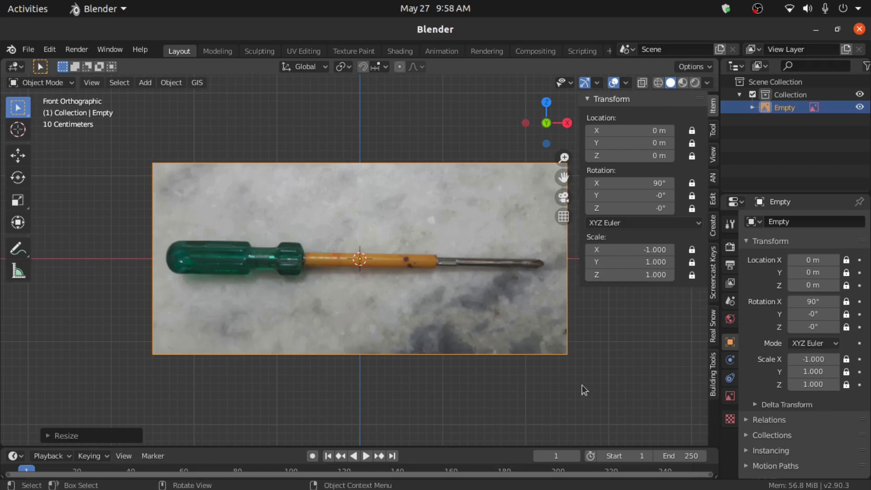
{"action": "key", "text": "n"}
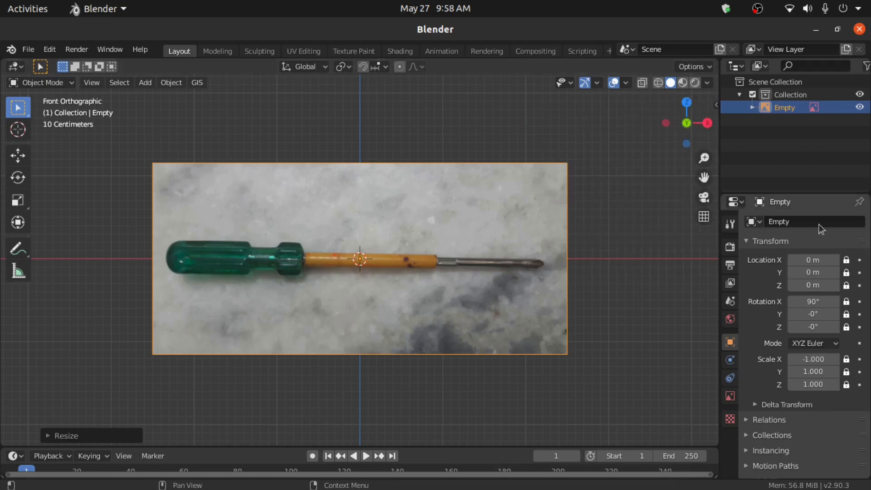
{"action": "left_click", "coordinate": [861, 109]}
{"action": "scroll", "coordinate": [405, 241], "scroll_direction": "up", "scroll_amount": 1}
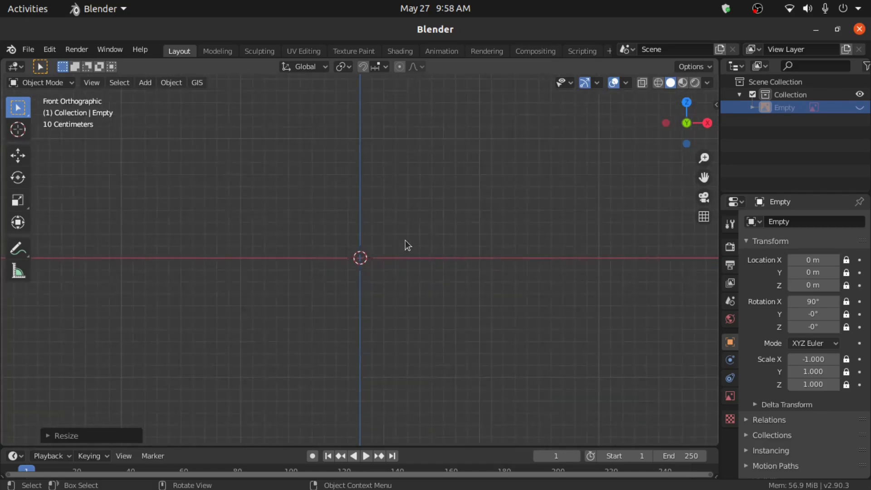
- Add a 32-vertex mesh circle rotated 90° on Y
{"action": "middle_click_drag", "start_coordinate": [283, 215], "coordinate": [280, 242]}
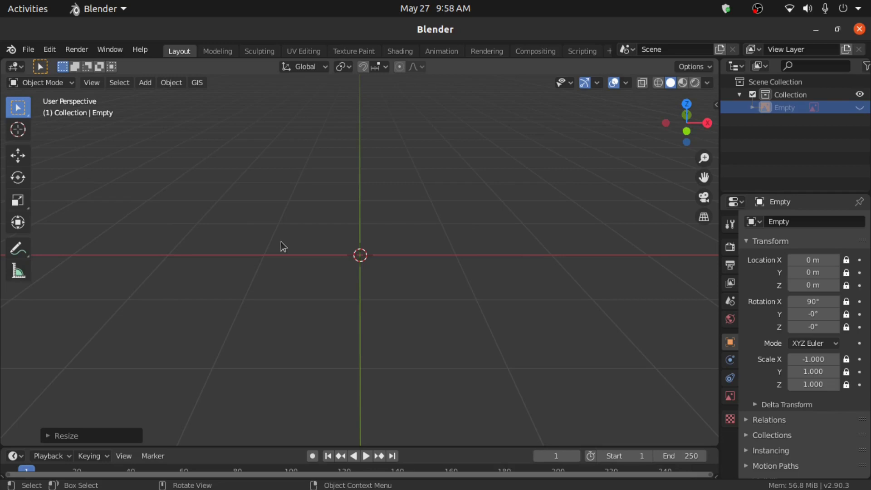
{"action": "key", "text": "shift+a"}
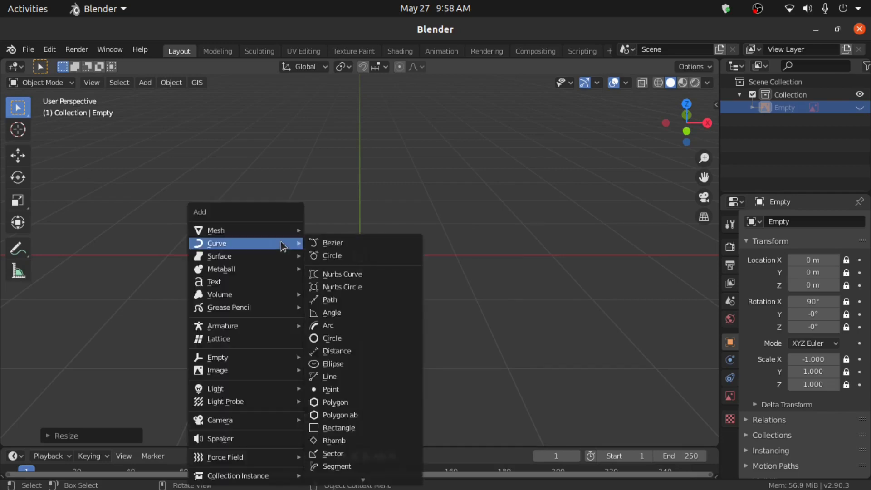
{"action": "mouse_move", "coordinate": [243, 231]}
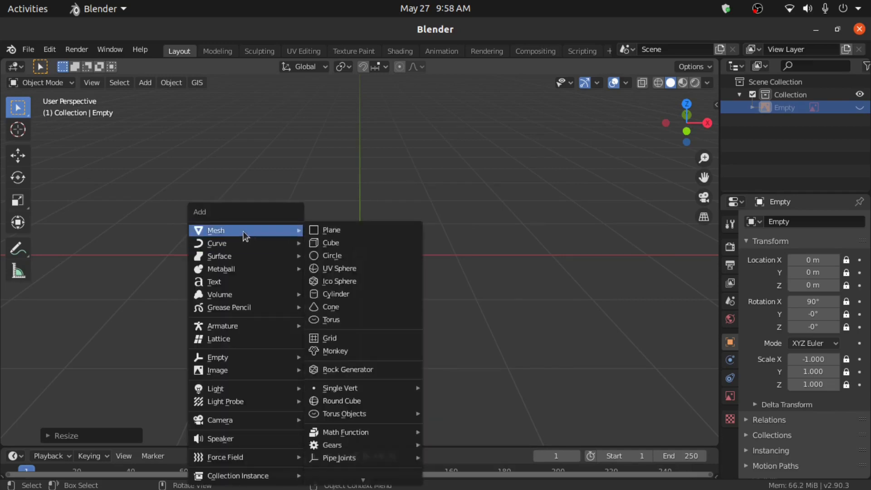
{"action": "left_click", "coordinate": [335, 255]}
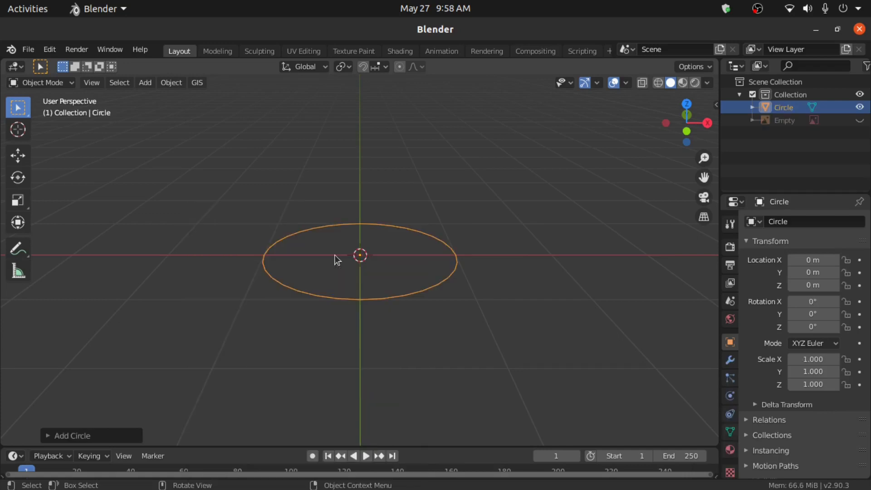
{"action": "left_click", "coordinate": [53, 436]}
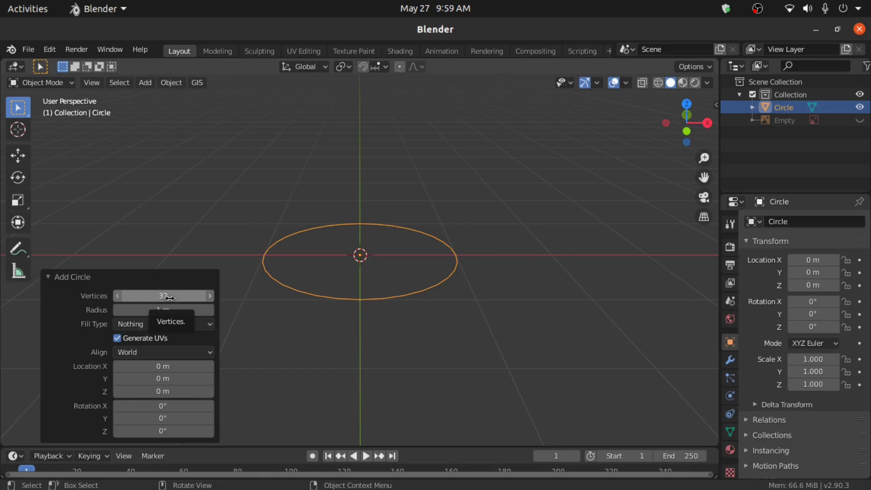
{"action": "left_click", "coordinate": [145, 416]}
{"action": "type", "text": "90"}
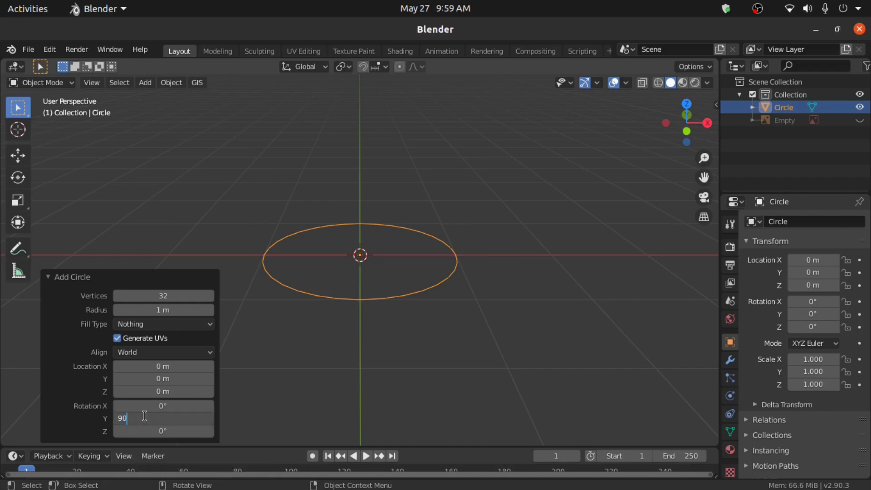
{"action": "key", "text": "Return"}
- In front view, move the circle left along X to about -2.23 m and deselect it
{"action": "key", "text": "KP_1"}
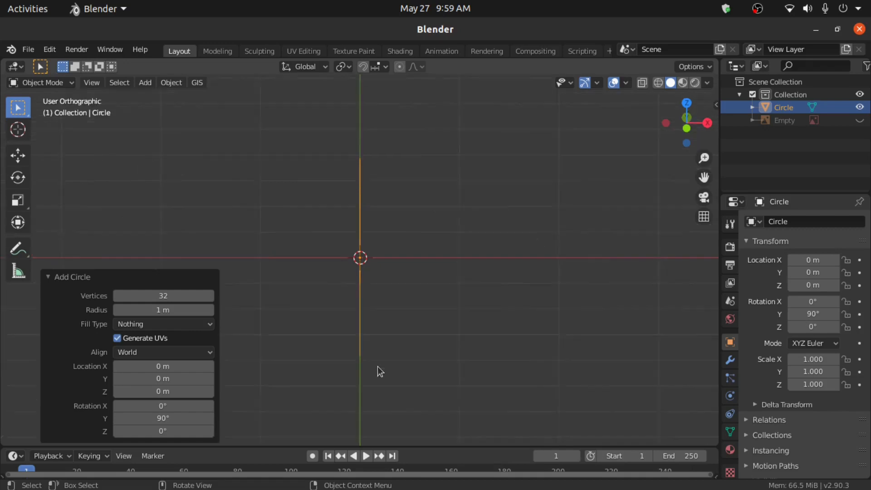
{"action": "key", "text": "g"}
{"action": "key", "text": "x"}
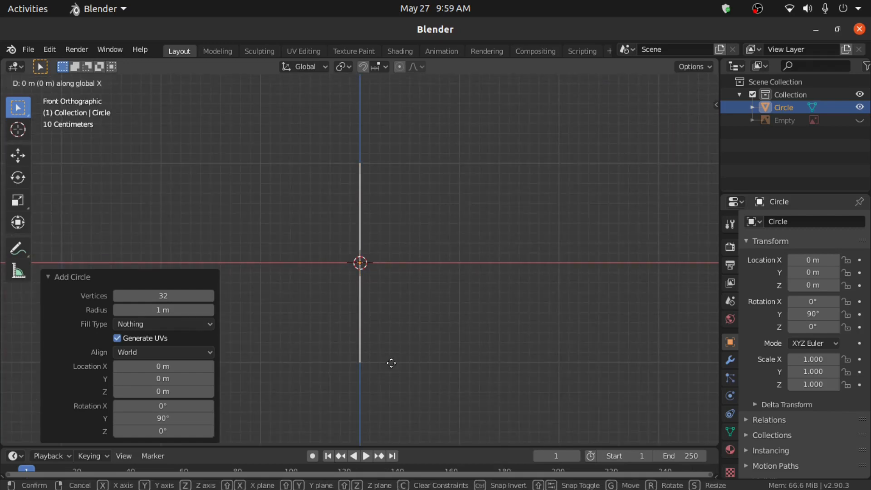
{"action": "left_click", "coordinate": [168, 338]}
{"action": "left_click", "coordinate": [284, 301]}
{"action": "scroll", "coordinate": [352, 315], "scroll_direction": "up", "scroll_amount": 1}
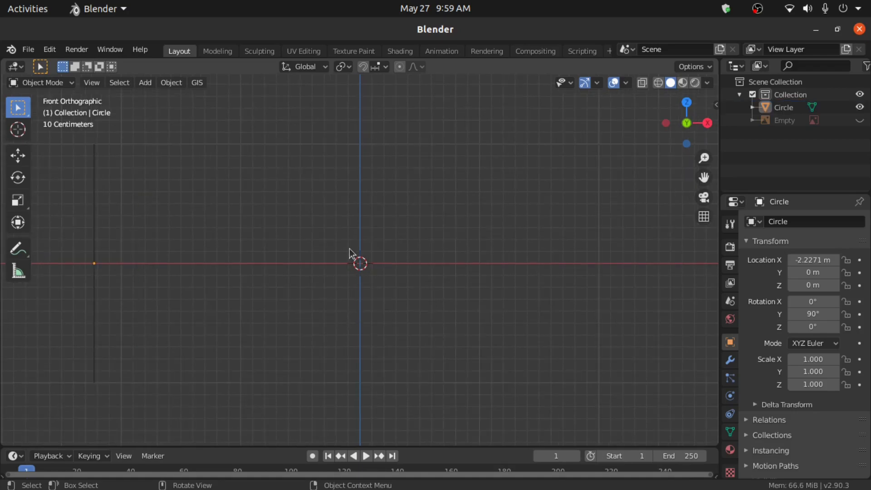
- Add a second mesh circle at the origin with 16 vertices
{"action": "key", "text": "shift+a"}
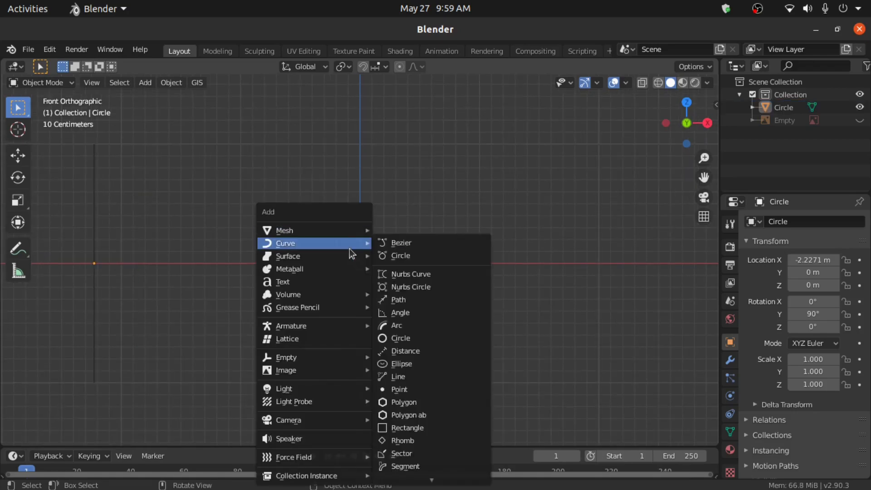
{"action": "mouse_move", "coordinate": [278, 230]}
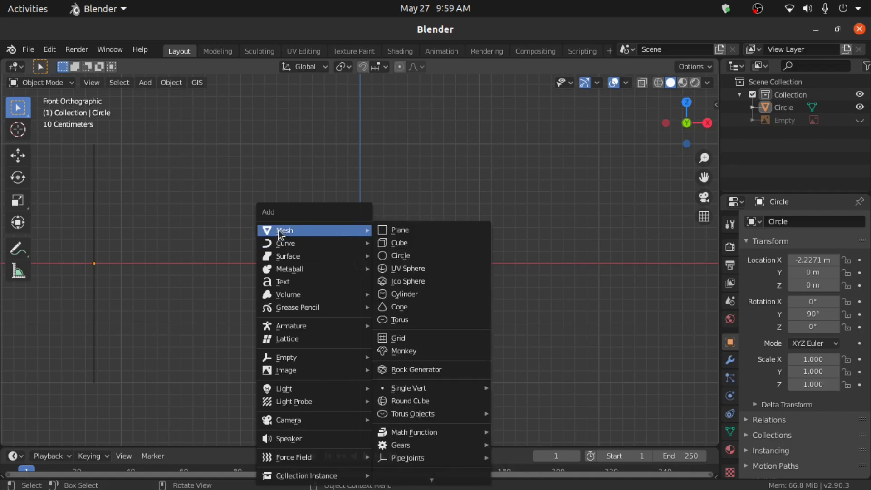
{"action": "left_click", "coordinate": [403, 257]}
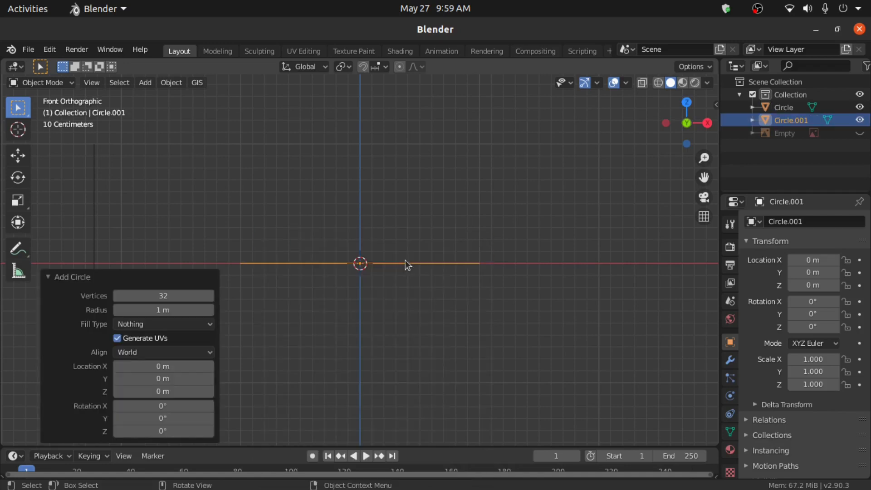
{"action": "left_click", "coordinate": [156, 295]}
{"action": "type", "text": "16"}
{"action": "key", "text": "Return"}
- Switch the new circle into Edit Mode and clear its vertex selection
{"action": "left_click", "coordinate": [39, 82]}
{"action": "left_click", "coordinate": [39, 111]}
{"action": "middle_click_drag", "start_coordinate": [297, 200], "coordinate": [380, 435]}
{"action": "left_click", "coordinate": [365, 248]}
- Select every other rim vertex and scale them inward to form a star
{"action": "left_click", "coordinate": [366, 179]}
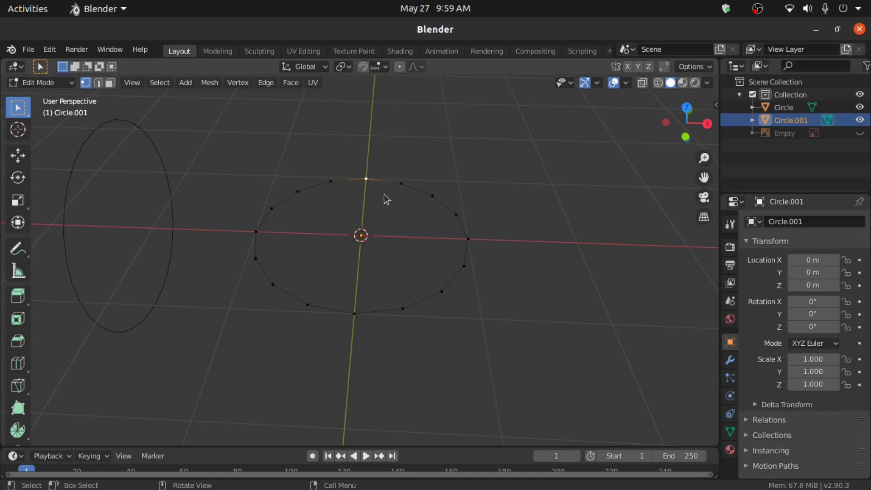
{"action": "left_click", "coordinate": [434, 197], "text": "shift"}
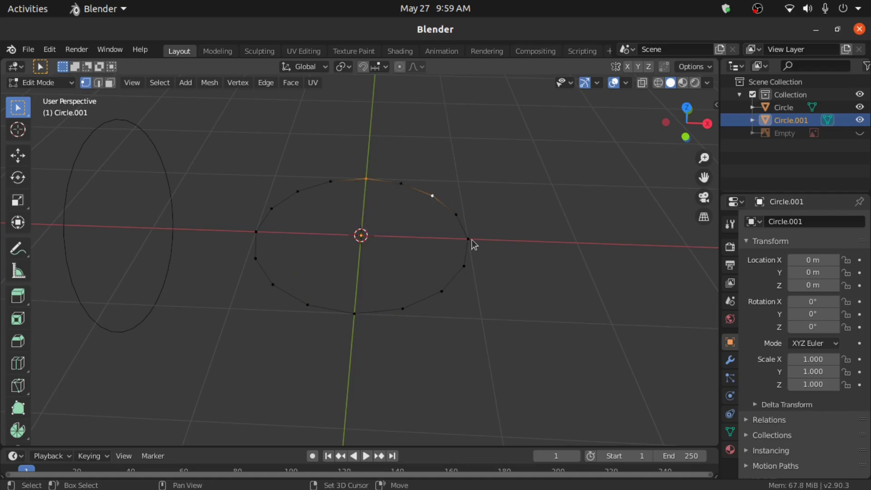
{"action": "left_click", "coordinate": [471, 241], "text": "shift"}
{"action": "left_click", "coordinate": [443, 292], "text": "shift"}
{"action": "left_click", "coordinate": [356, 315], "text": "shift"}
{"action": "left_click", "coordinate": [273, 285], "text": "shift"}
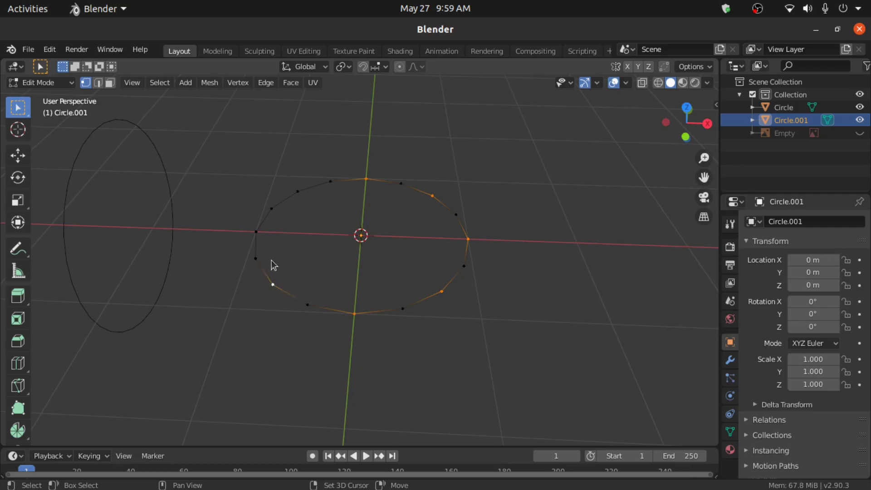
{"action": "left_click", "coordinate": [256, 232], "text": "shift"}
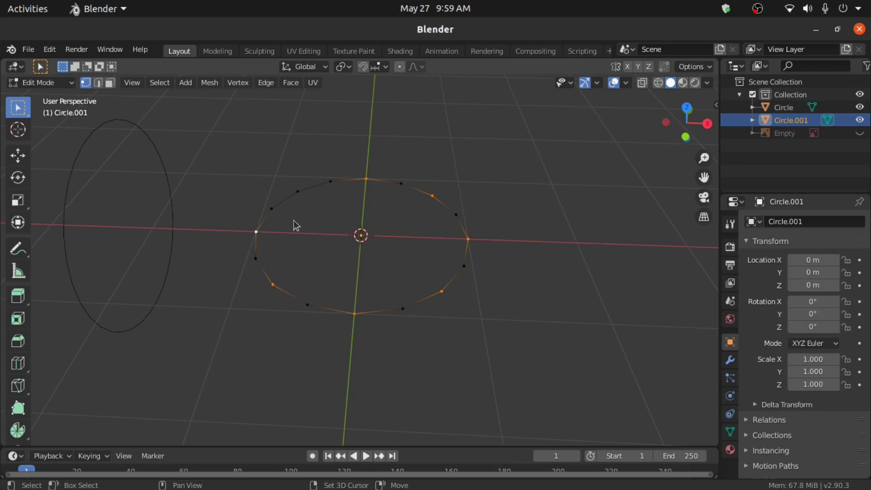
{"action": "left_click", "coordinate": [298, 192], "text": "shift"}
{"action": "key", "text": "s"}
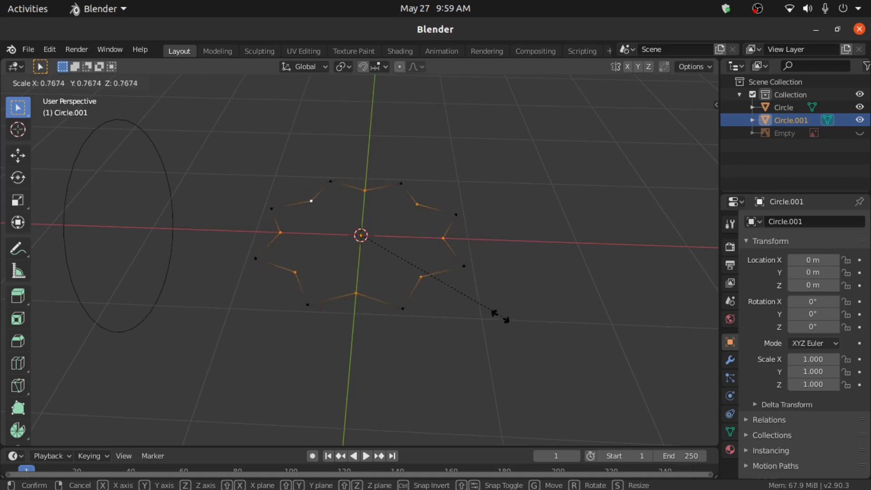
{"action": "left_click", "coordinate": [411, 283]}
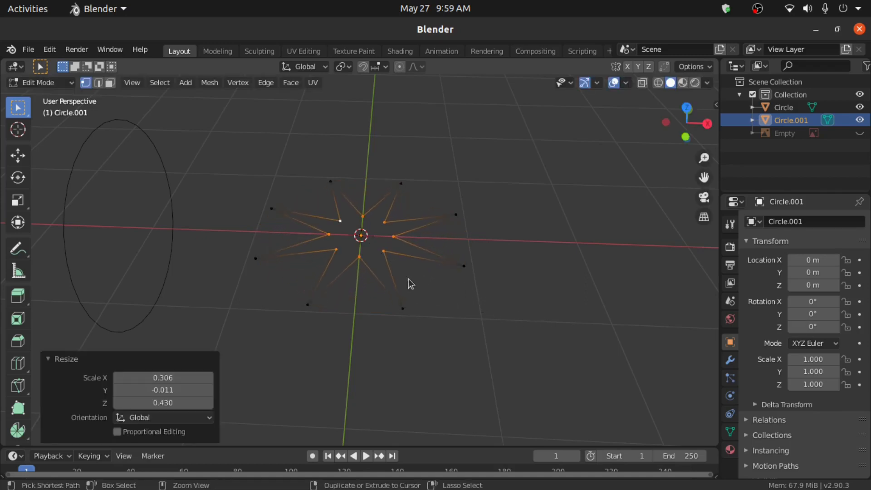
- Bevel the star's inner corners, then bevel the outer tips flat, and select all
{"action": "key", "text": "ctrl+b"}
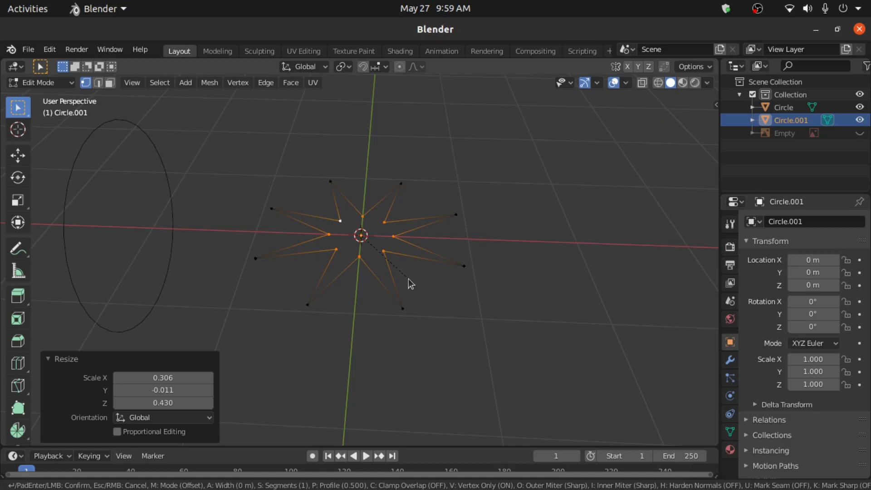
{"action": "left_click", "coordinate": [415, 308]}
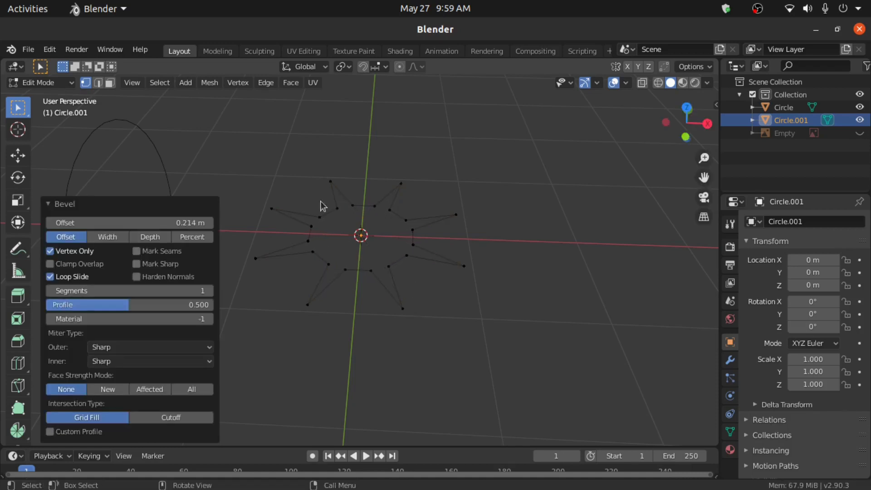
{"action": "left_click", "coordinate": [331, 181]}
{"action": "left_click", "coordinate": [401, 184], "text": "shift"}
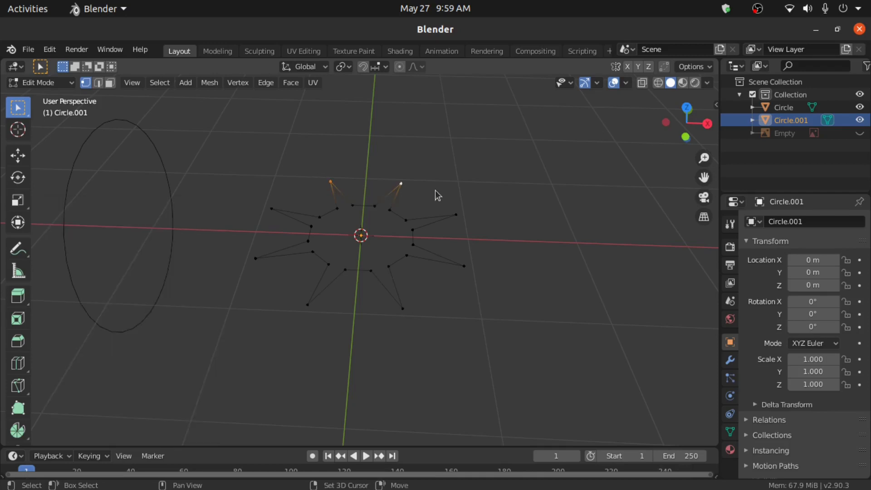
{"action": "left_click", "coordinate": [465, 268], "text": "shift"}
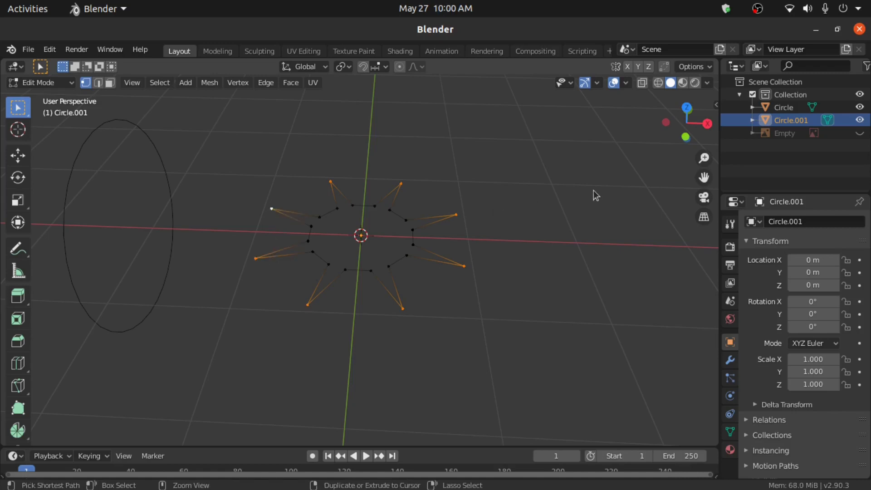
{"action": "key", "text": "ctrl+shift+b"}
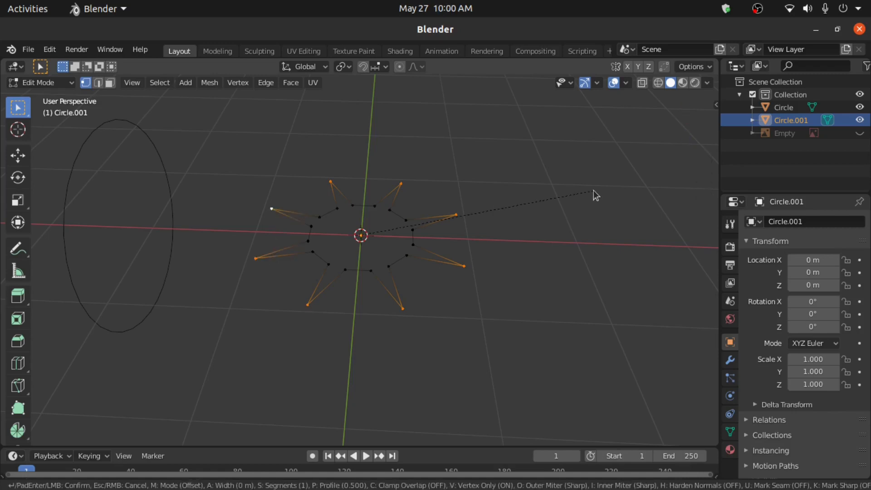
{"action": "left_click", "coordinate": [612, 340]}
{"action": "key", "text": "a"}
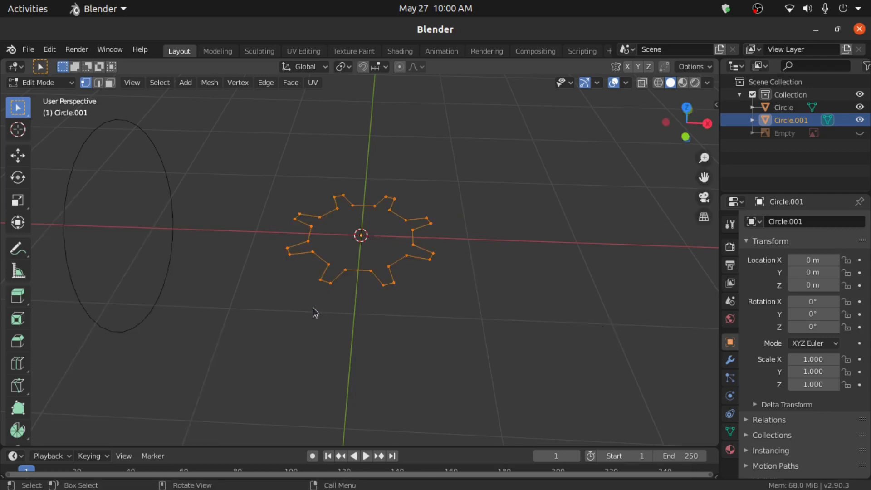
- Rotate the gear profile 90° on Y to stand upright and return to Object Mode
{"action": "type", "text": "ry"}
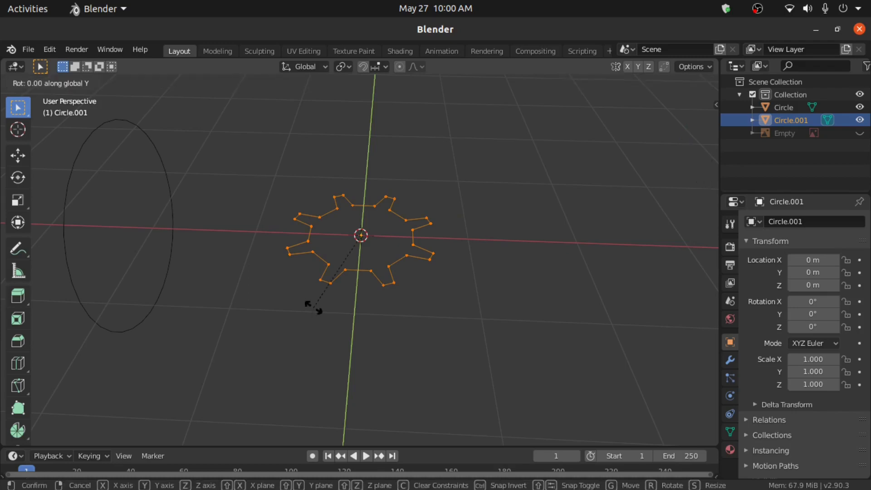
{"action": "type", "text": "90"}
{"action": "key", "text": "Return"}
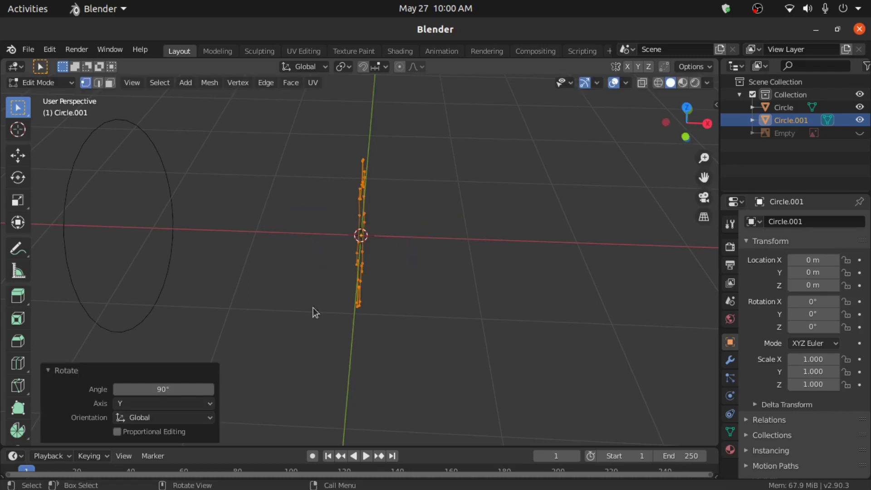
{"action": "key", "text": "Tab"}
{"action": "mouse_move", "coordinate": [410, 286]}
{"action": "middle_mouse_down"}
{"action": "mouse_move", "coordinate": [340, 248]}
{"action": "mouse_move", "coordinate": [426, 292]}
{"action": "middle_mouse_up"}
{"action": "scroll", "coordinate": [393, 260], "scroll_direction": "up", "scroll_amount": 4}
{"action": "middle_click_drag", "start_coordinate": [393, 260], "coordinate": [462, 298]}
- Move the gear profile along X to -1.3147 m beside the large circle
{"action": "key", "text": "g"}
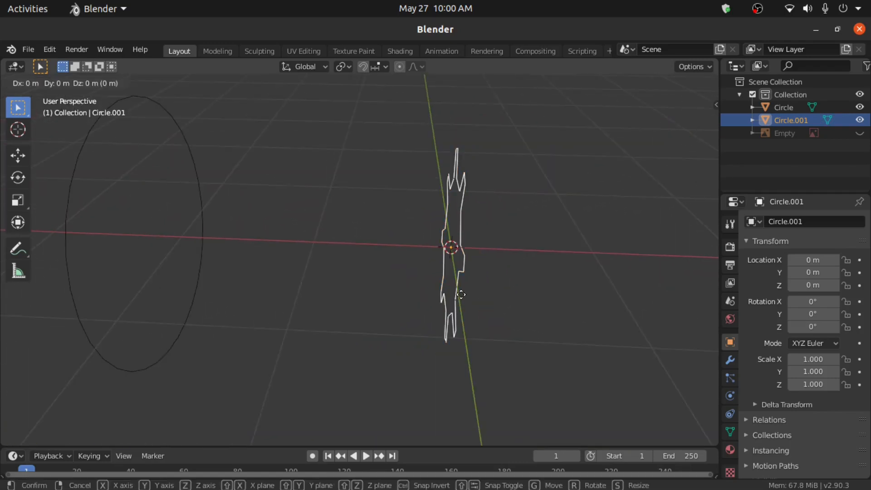
{"action": "key", "text": "x"}
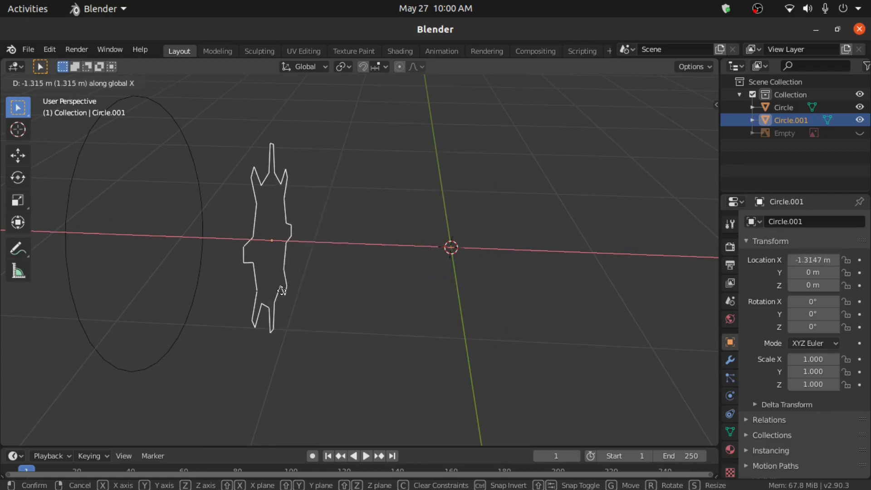
{"action": "left_click", "coordinate": [284, 295]}
{"action": "middle_click_drag", "start_coordinate": [388, 306], "coordinate": [353, 276]}
{"action": "scroll", "coordinate": [349, 287], "scroll_direction": "up", "scroll_amount": 3}
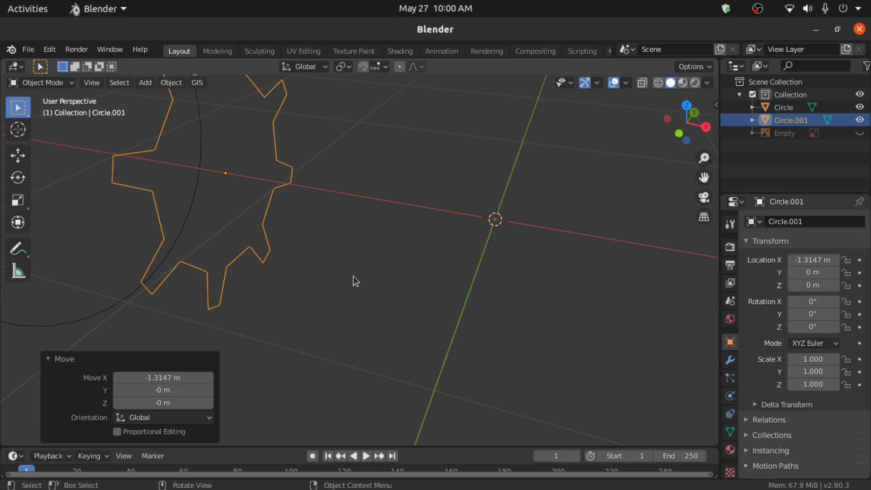
- Add a new mesh circle at the origin with 8 vertices
{"action": "key", "text": "shift+s"}
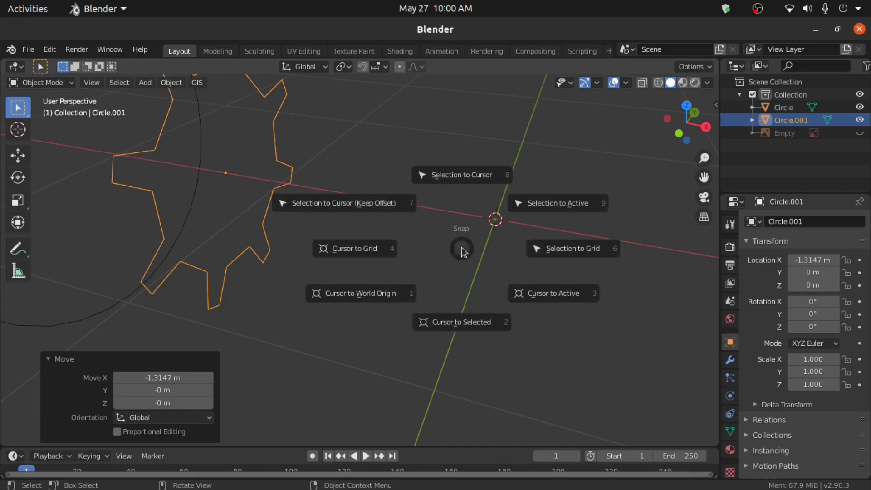
{"action": "key", "text": "Escape"}
{"action": "key", "text": "shift+a"}
{"action": "mouse_move", "coordinate": [410, 141]}
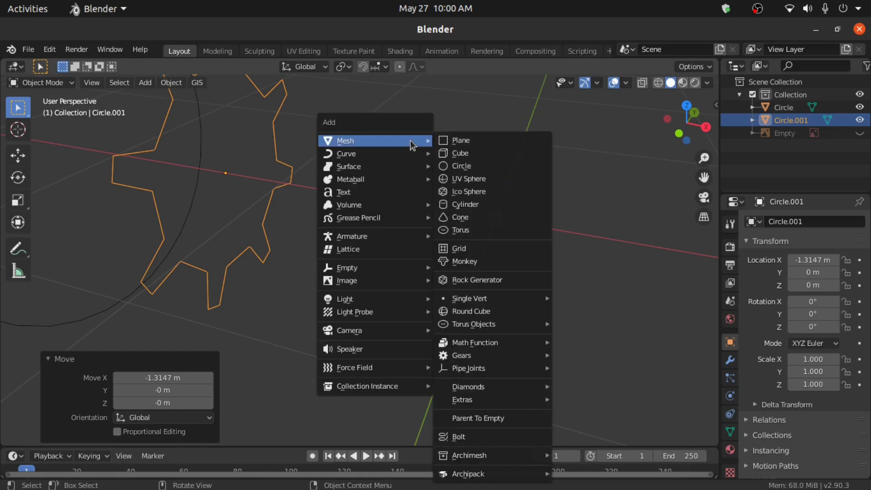
{"action": "left_click", "coordinate": [493, 165]}
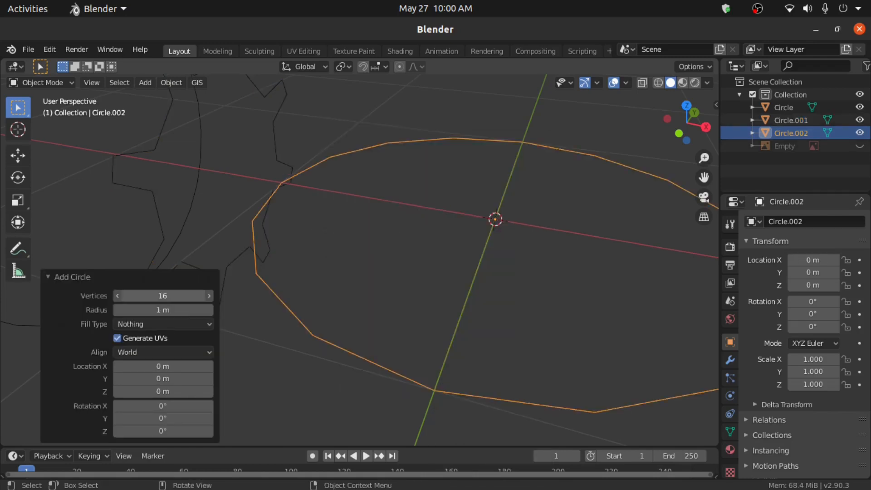
{"action": "left_click", "coordinate": [145, 296]}
{"action": "type", "text": "8"}
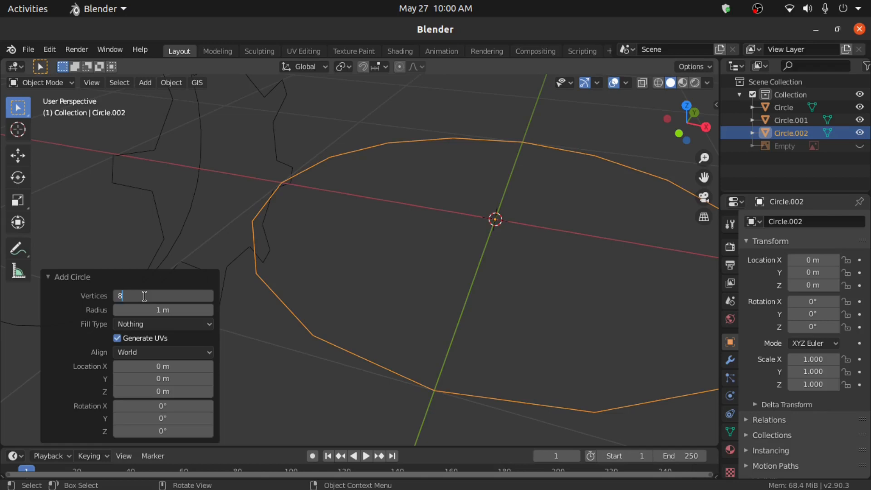
{"action": "key", "text": "Return"}
- Put the 8-vertex circle Circle.002 into Edit Mode
{"action": "scroll", "coordinate": [313, 290], "scroll_direction": "down", "scroll_amount": 3}
{"action": "scroll", "coordinate": [312, 291], "scroll_direction": "down", "scroll_amount": 1}
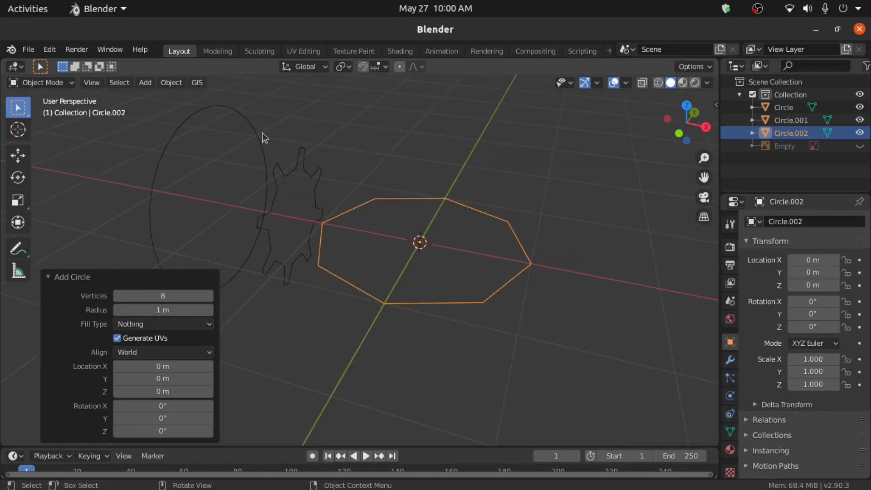
{"action": "left_click", "coordinate": [53, 82]}
{"action": "left_click", "coordinate": [52, 113]}
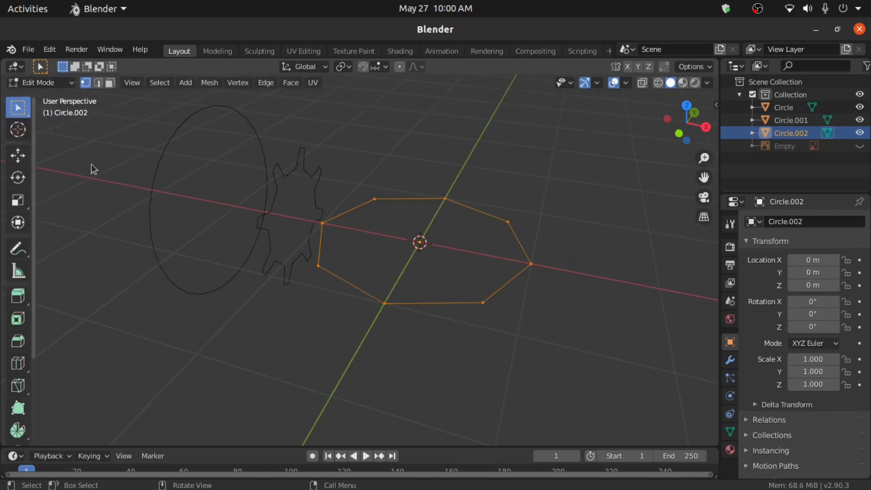
- Scale alternate octagon vertices in toward the centre to make a four-pointed star, then select all
{"action": "middle_click_drag", "start_coordinate": [195, 226], "coordinate": [379, 163]}
{"action": "left_click", "coordinate": [422, 146]}
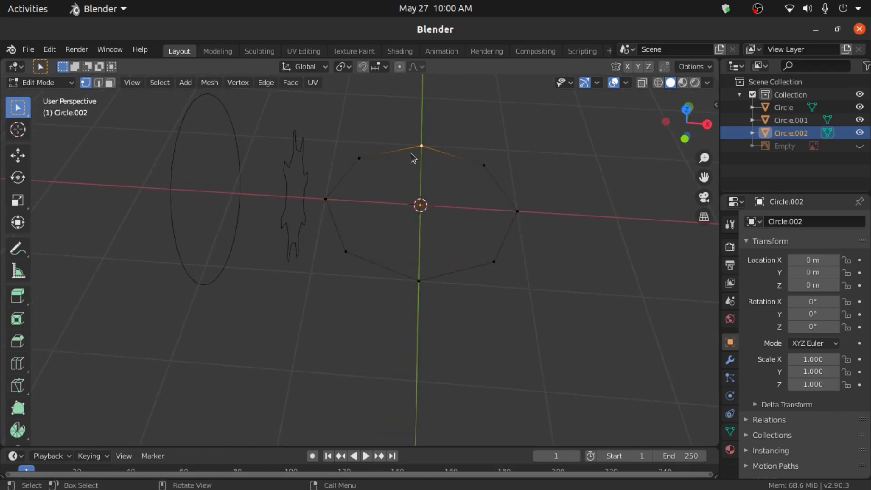
{"action": "left_click", "coordinate": [517, 211], "text": "shift"}
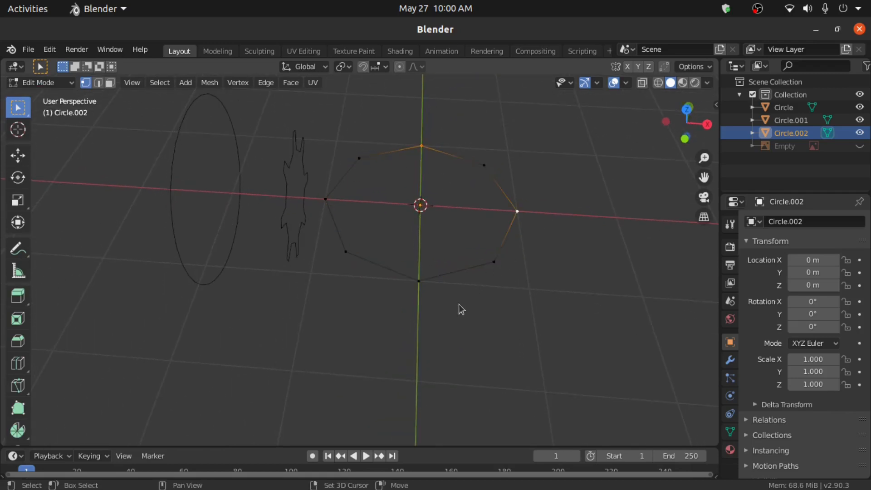
{"action": "left_click", "coordinate": [325, 199], "text": "shift"}
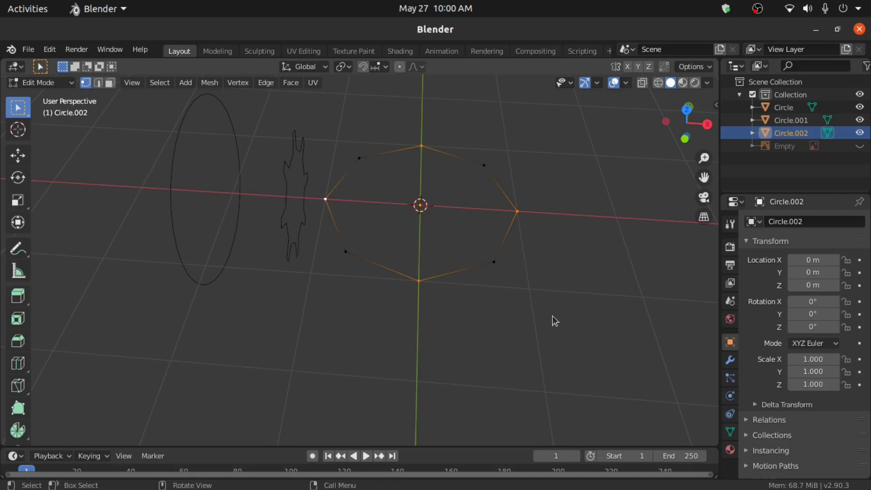
{"action": "key", "text": "s"}
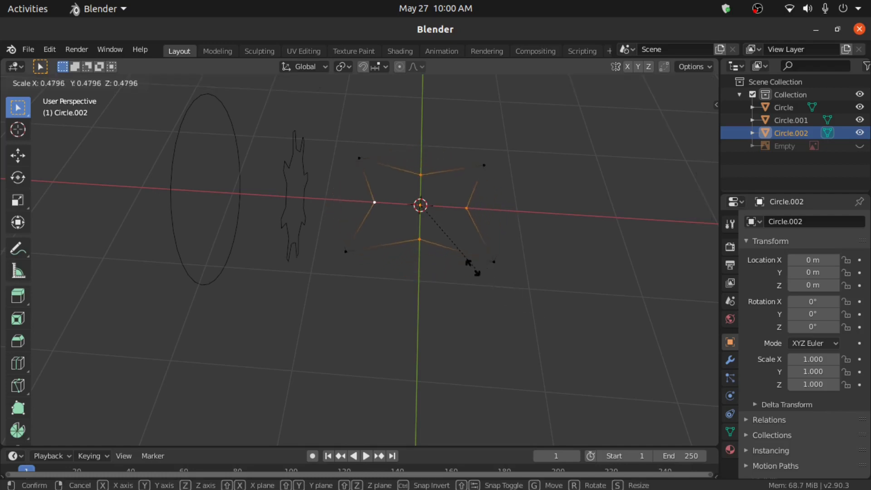
{"action": "left_click", "coordinate": [429, 230]}
{"action": "middle_click_drag", "start_coordinate": [443, 230], "coordinate": [430, 224]}
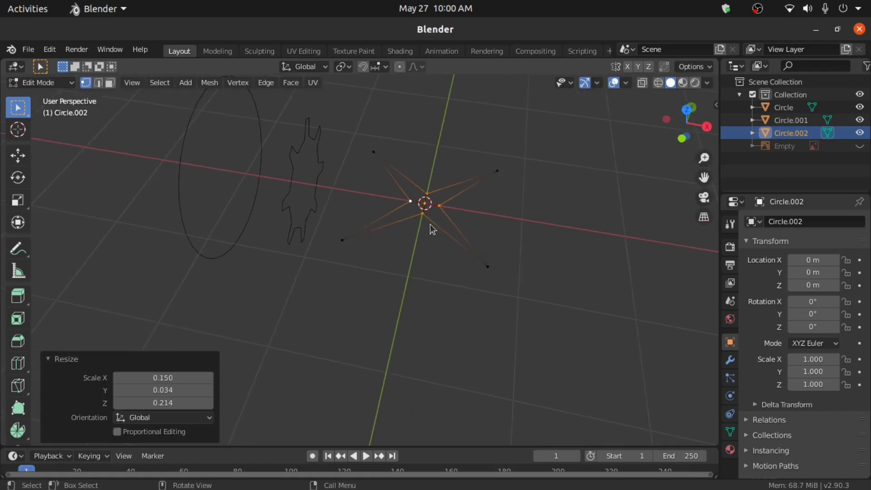
{"action": "scroll", "coordinate": [429, 224], "scroll_direction": "up", "scroll_amount": 2}
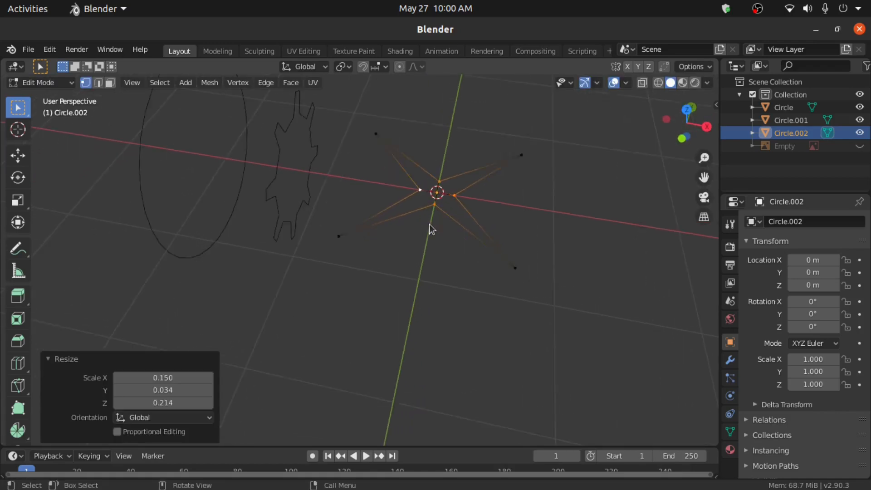
{"action": "middle_click_drag", "start_coordinate": [429, 215], "coordinate": [403, 265], "text": "shift"}
{"action": "key", "text": "a"}
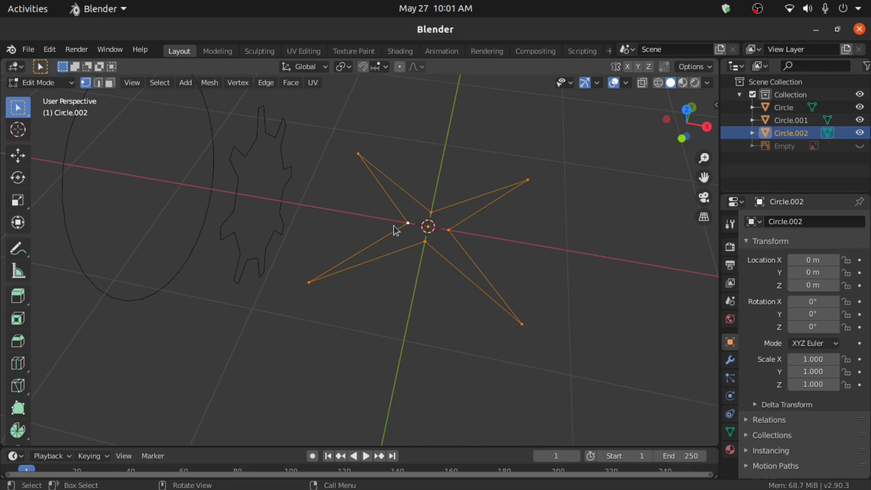
- Enable viewport Statistics and subdivide the star's edges with 3 cuts, giving 32 vertices
{"action": "left_click", "coordinate": [628, 83]}
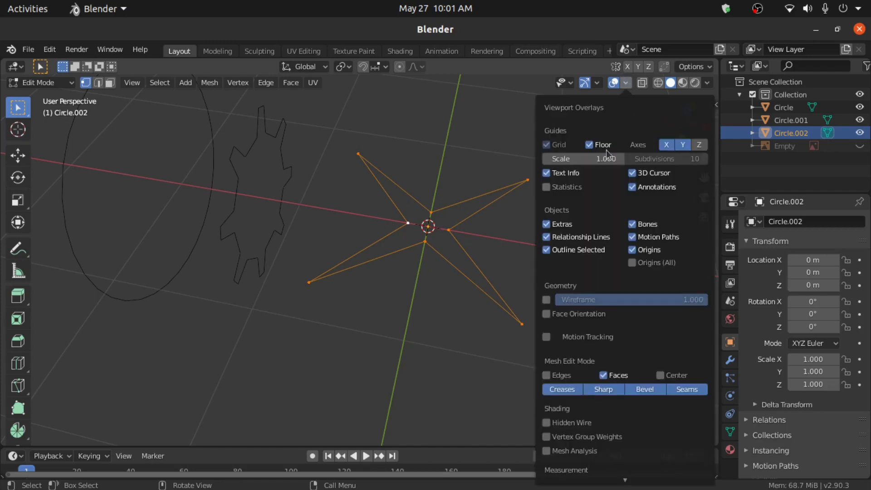
{"action": "left_click", "coordinate": [546, 187]}
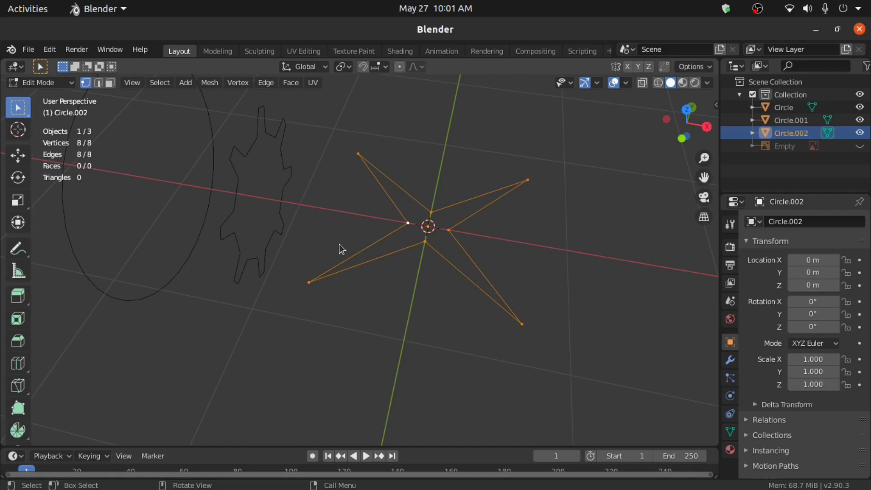
{"action": "right_click", "coordinate": [422, 162]}
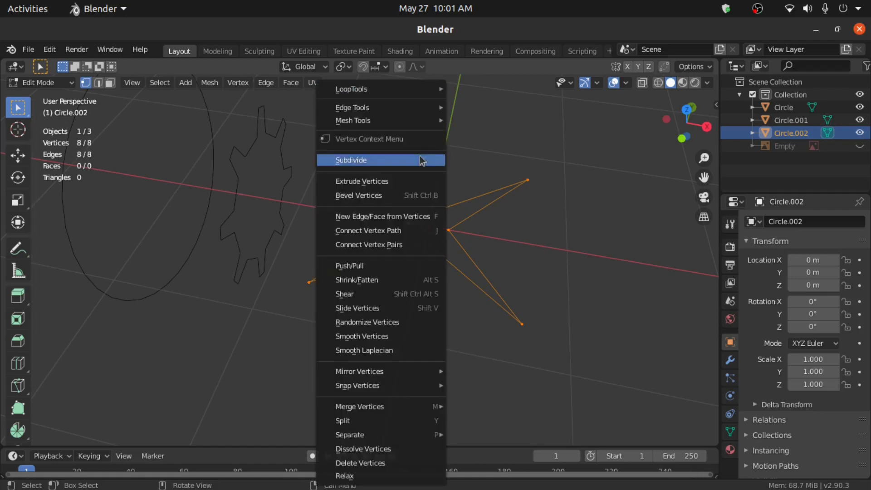
{"action": "left_click", "coordinate": [421, 160]}
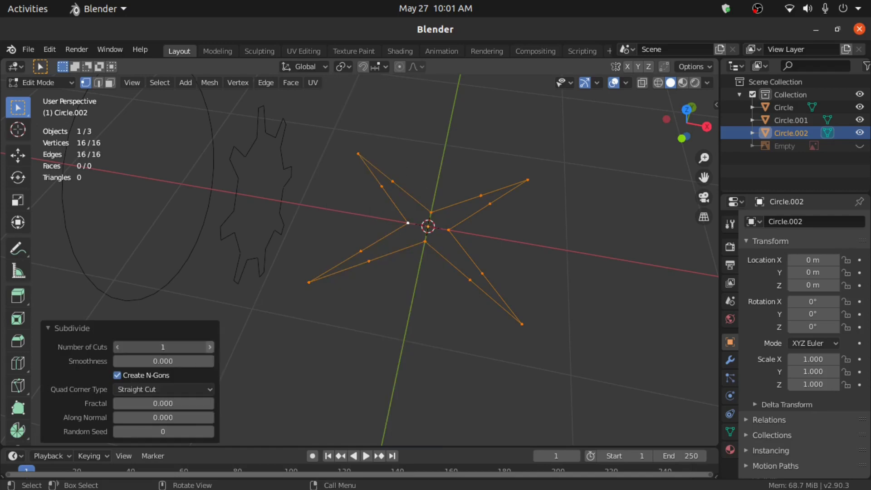
{"action": "left_click", "coordinate": [210, 347]}
{"action": "left_click", "coordinate": [210, 348]}
- Rotate the star 45° around Z and 90° around Y, then return to Object Mode
{"action": "key", "text": "r"}
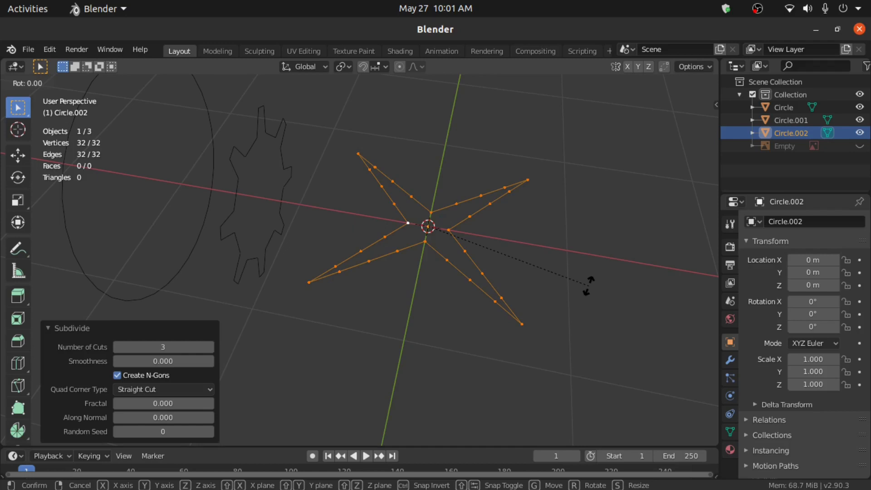
{"action": "key", "text": "z"}
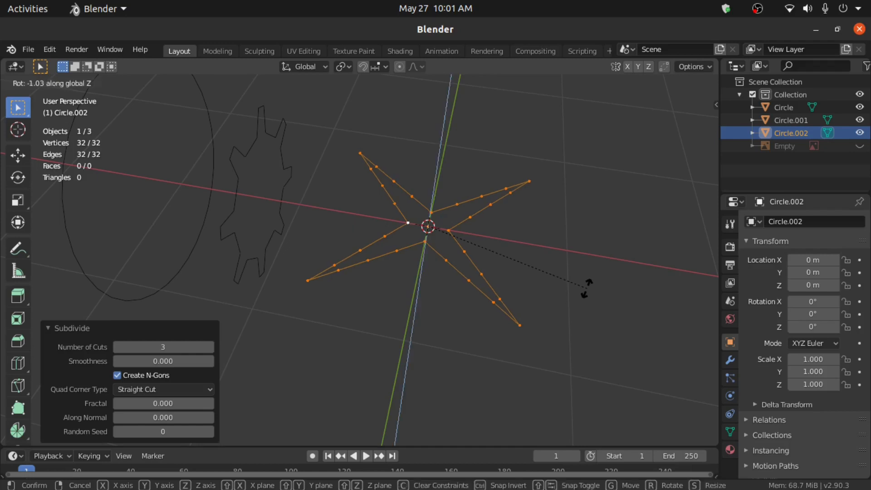
{"action": "type", "text": "45"}
{"action": "key", "text": "Return"}
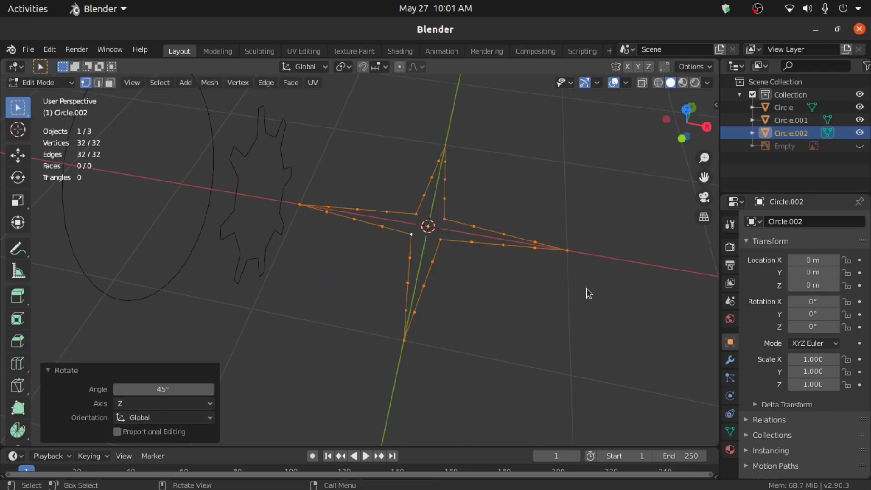
{"action": "type", "text": "ry"}
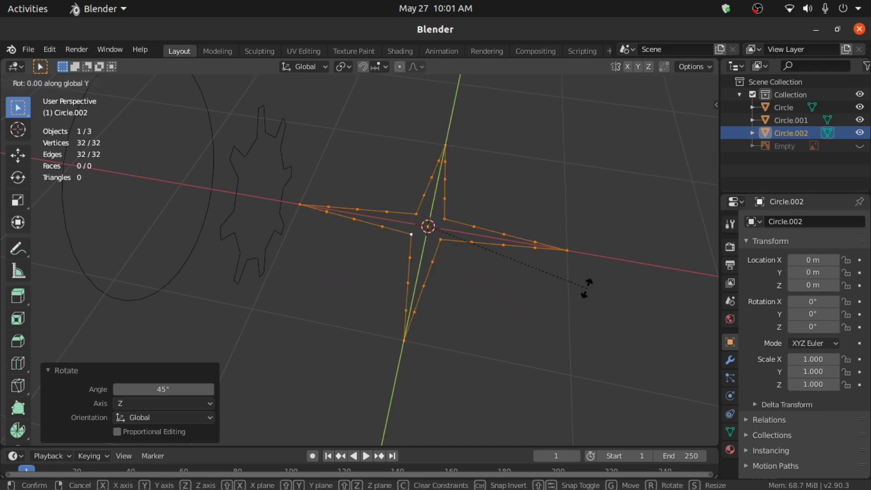
{"action": "type", "text": "90"}
{"action": "key", "text": "Return"}
{"action": "middle_click_drag", "start_coordinate": [568, 282], "coordinate": [499, 266]}
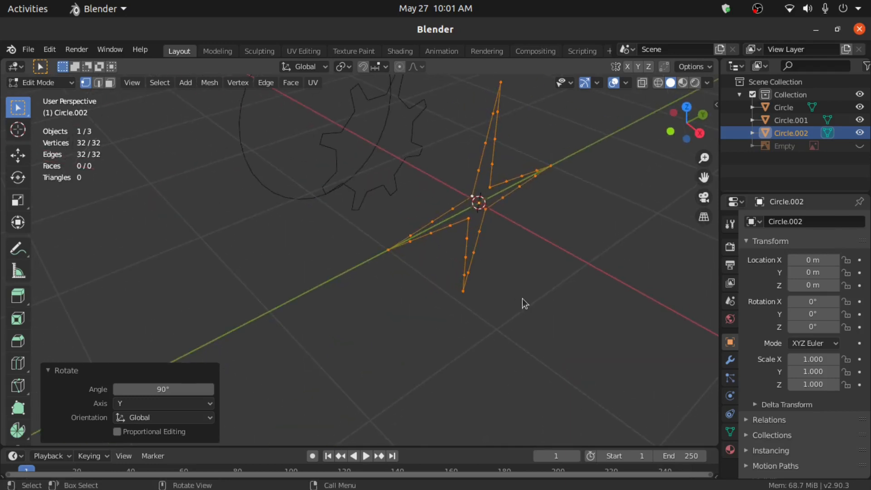
{"action": "key", "text": "Tab"}
{"action": "middle_click_drag", "start_coordinate": [530, 278], "coordinate": [530, 317]}
- Shrink the star to 0.398 and show the reference image in front view
{"action": "key", "text": "s"}
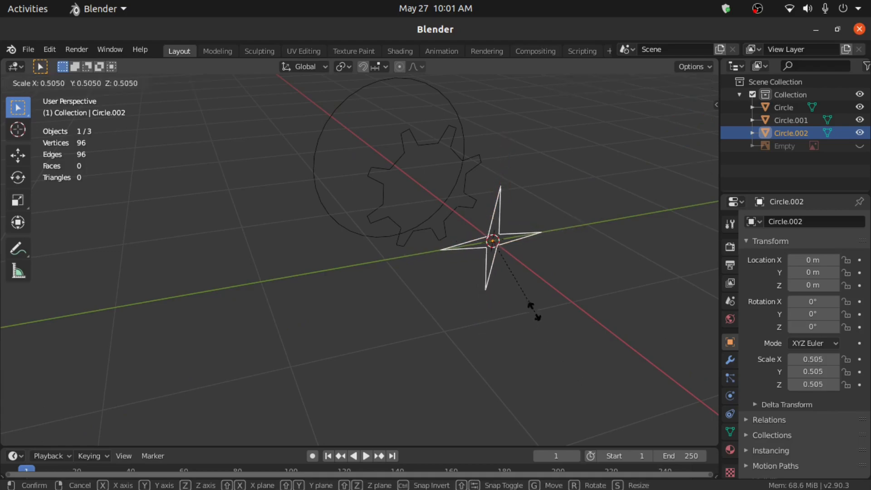
{"action": "left_click", "coordinate": [525, 295]}
{"action": "key", "text": "KP_1"}
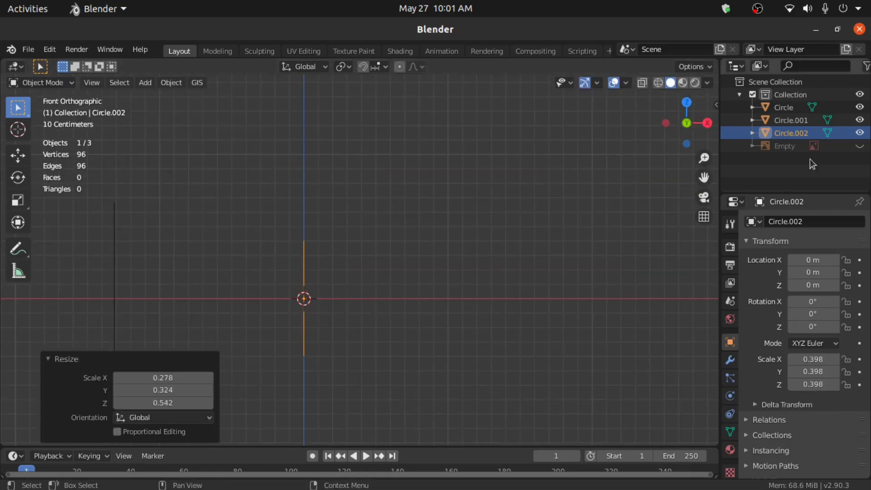
{"action": "left_click", "coordinate": [860, 146]}
{"action": "scroll", "coordinate": [254, 294], "scroll_direction": "down", "scroll_amount": 3}
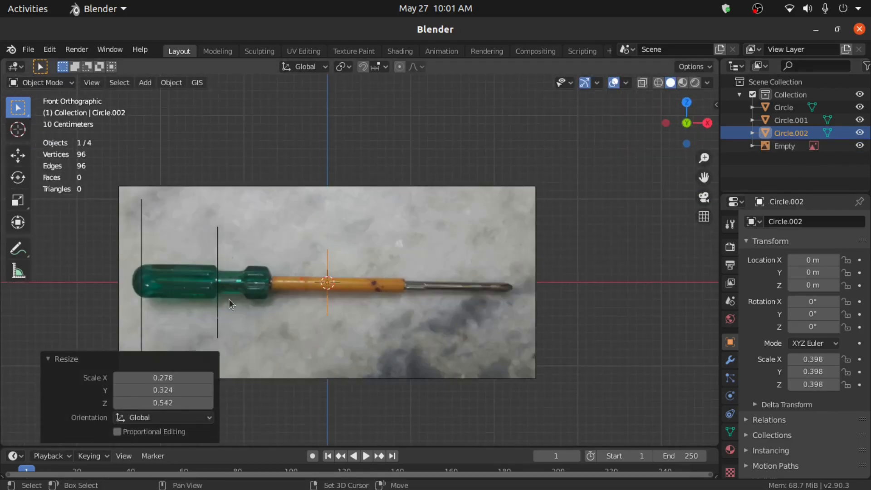
{"action": "middle_click_drag", "start_coordinate": [228, 299], "coordinate": [364, 236], "text": "shift"}
- Scale Circle to 0.228 at the handle's tip
{"action": "left_click", "coordinate": [266, 231]}
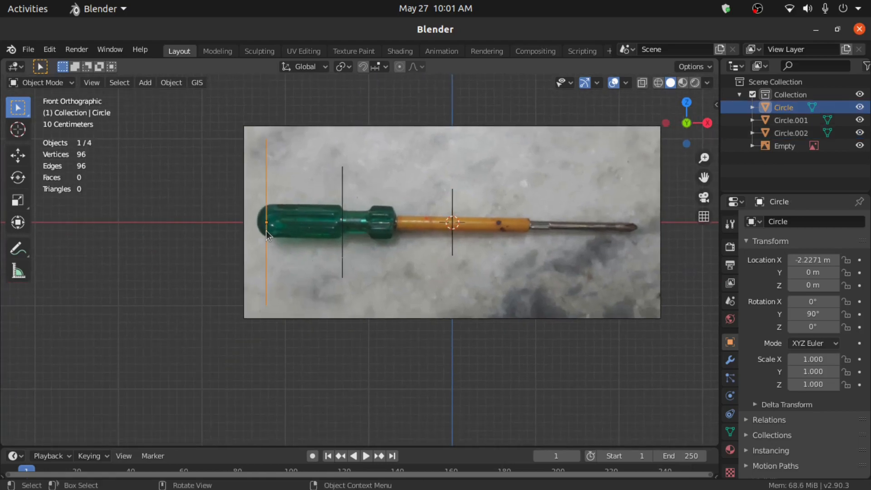
{"action": "key", "text": "s"}
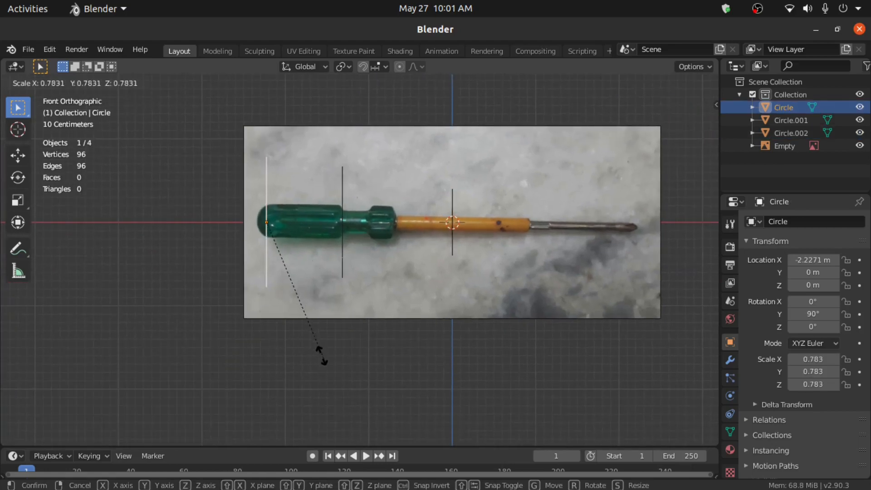
{"action": "left_click", "coordinate": [286, 259]}
- Move Circle.001 along X to -2.1052 m, scale it to 0.379, and duplicate it
{"action": "left_click", "coordinate": [343, 233]}
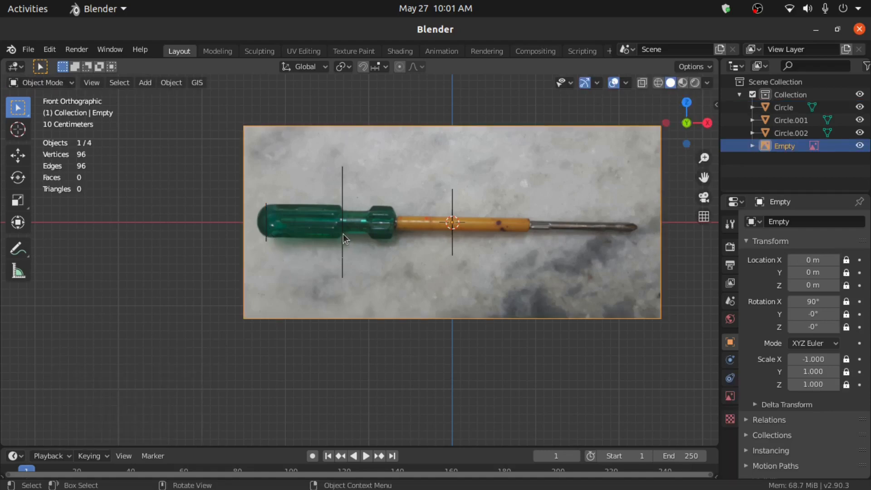
{"action": "left_click", "coordinate": [342, 234]}
{"action": "key", "text": "g"}
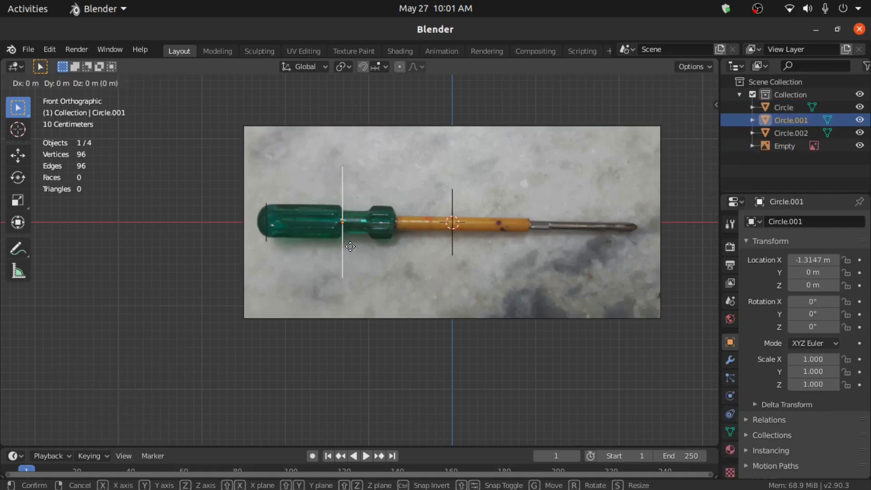
{"action": "key", "text": "x"}
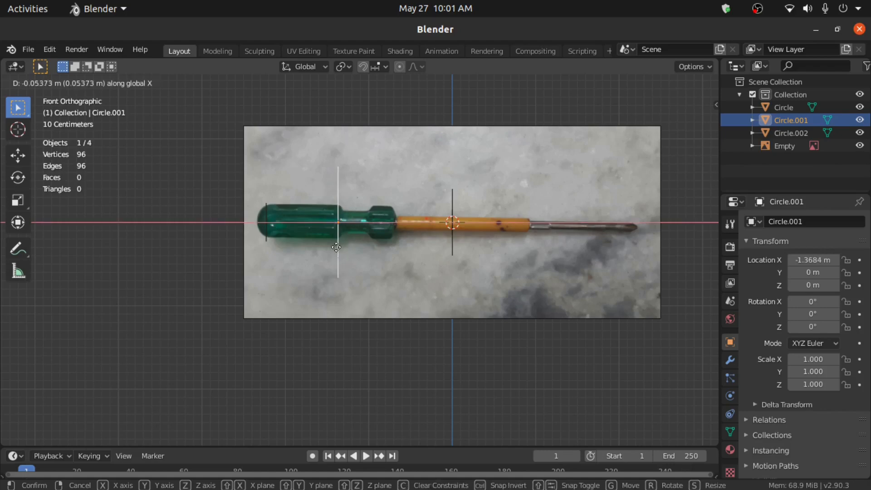
{"action": "left_click", "coordinate": [284, 236]}
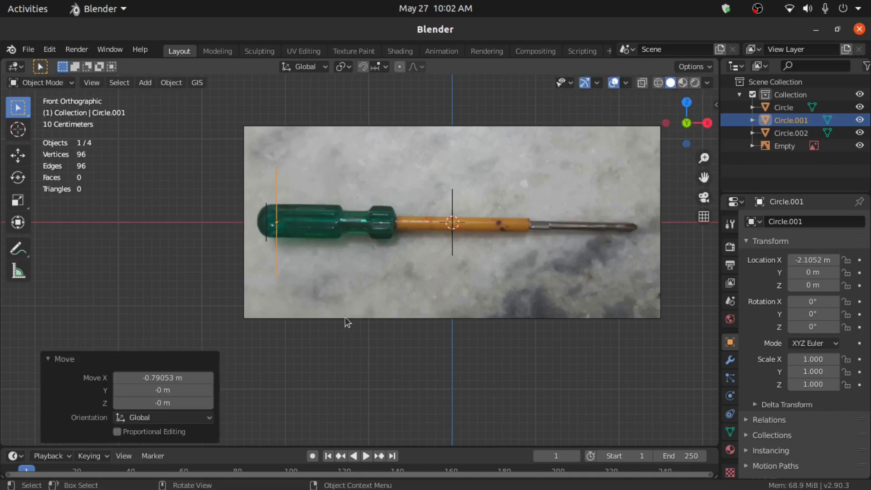
{"action": "key", "text": "s"}
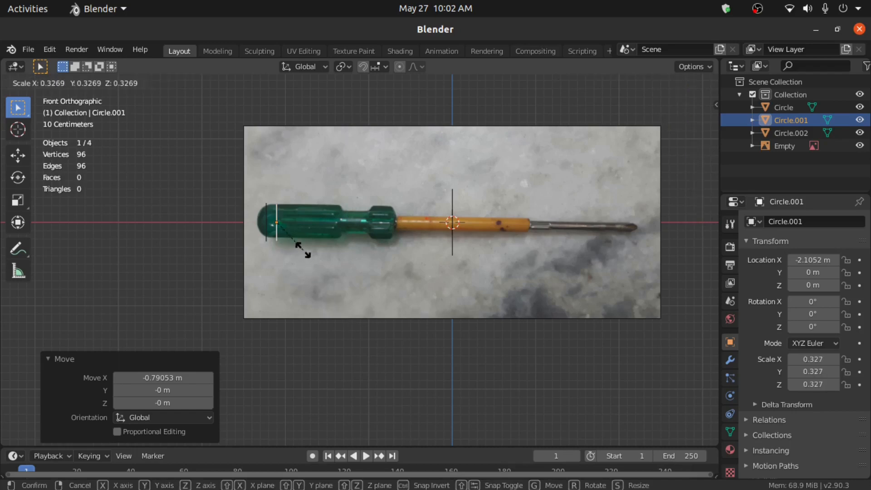
{"action": "left_click", "coordinate": [304, 257]}
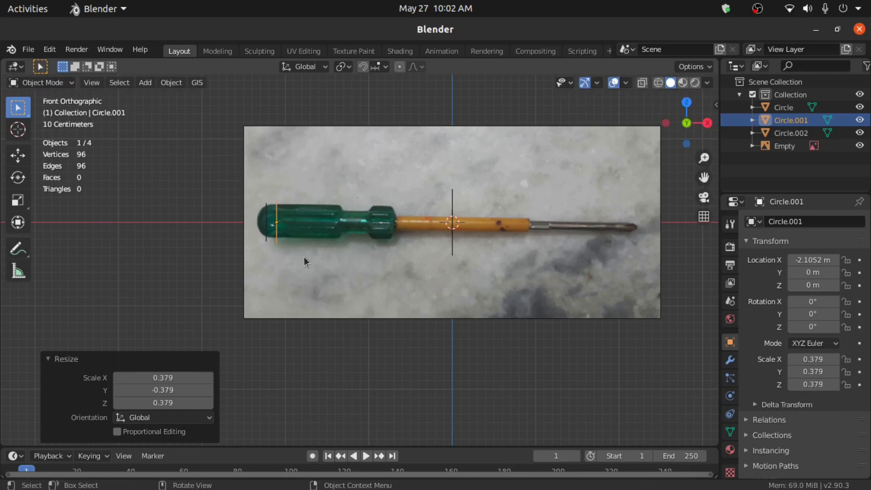
{"action": "key", "text": "shift+d"}
- Place Circle.003 at the grip's end (X −1.353 m), then add Circle.004 at the neck start, scaled 0.167
{"action": "key", "text": "x"}
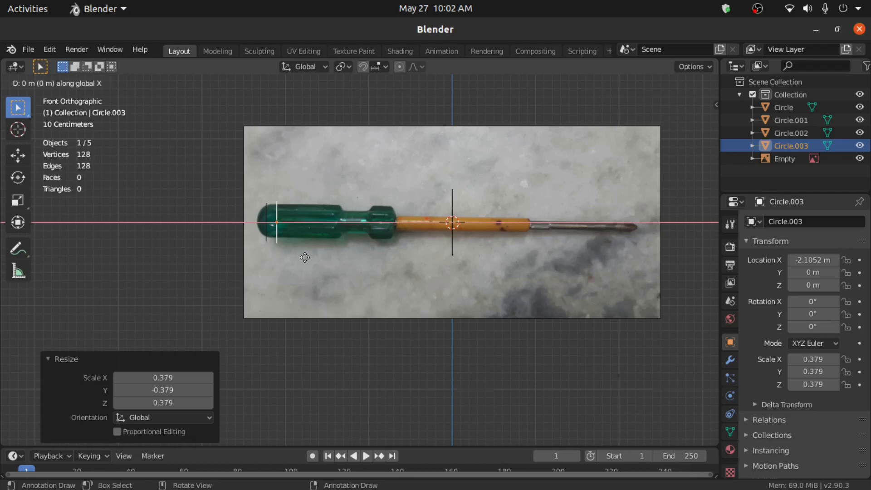
{"action": "left_click", "coordinate": [367, 272]}
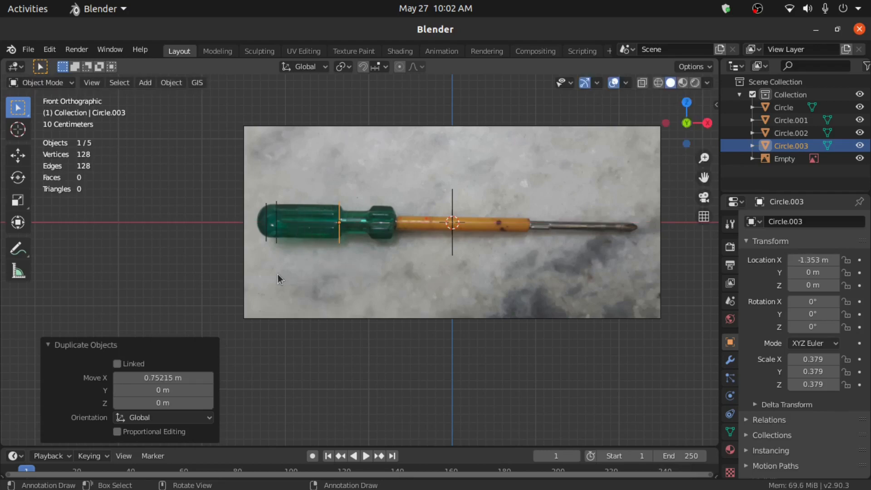
{"action": "left_click", "coordinate": [265, 235]}
{"action": "scroll", "coordinate": [268, 244], "scroll_direction": "up", "scroll_amount": 3}
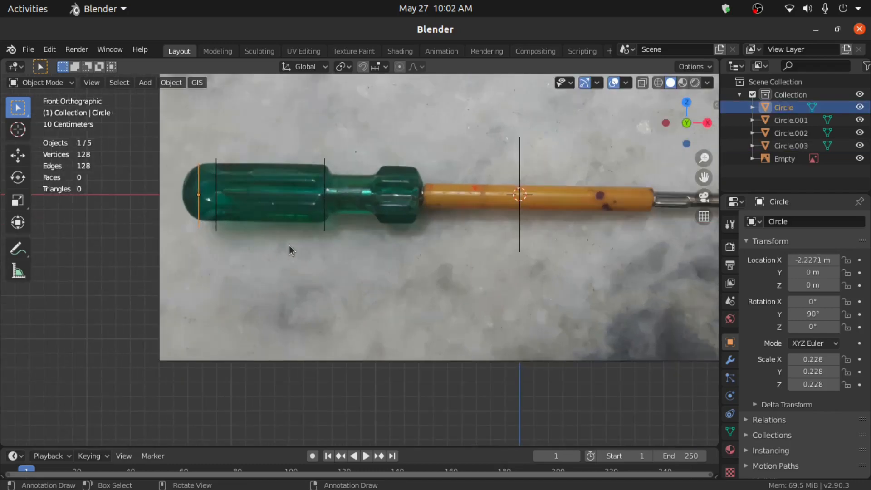
{"action": "key", "text": "shift+d"}
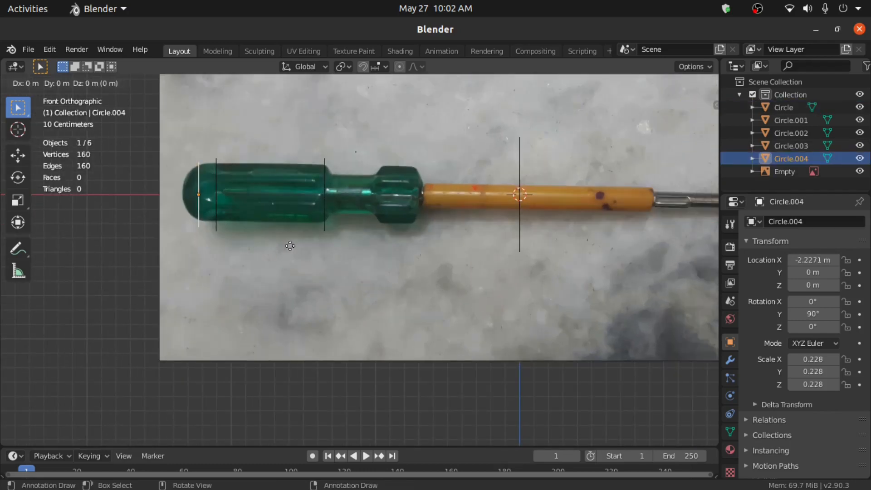
{"action": "key", "text": "x"}
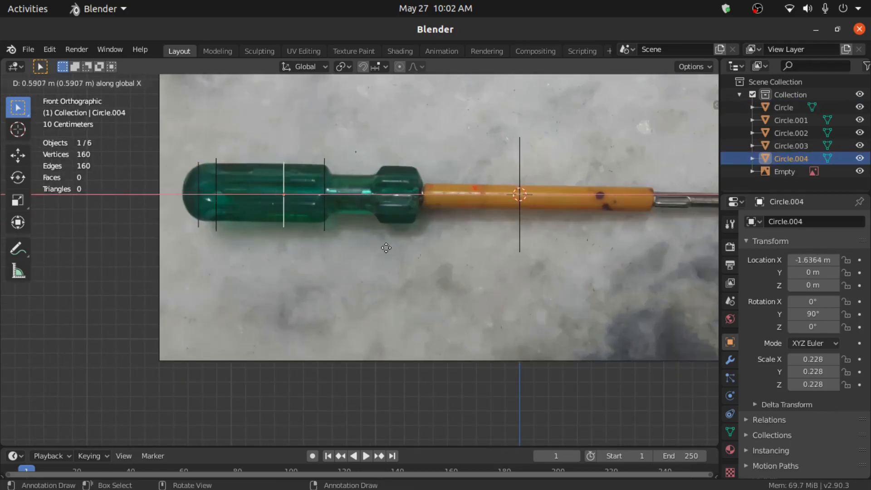
{"action": "left_click", "coordinate": [424, 258]}
{"action": "key", "text": "s"}
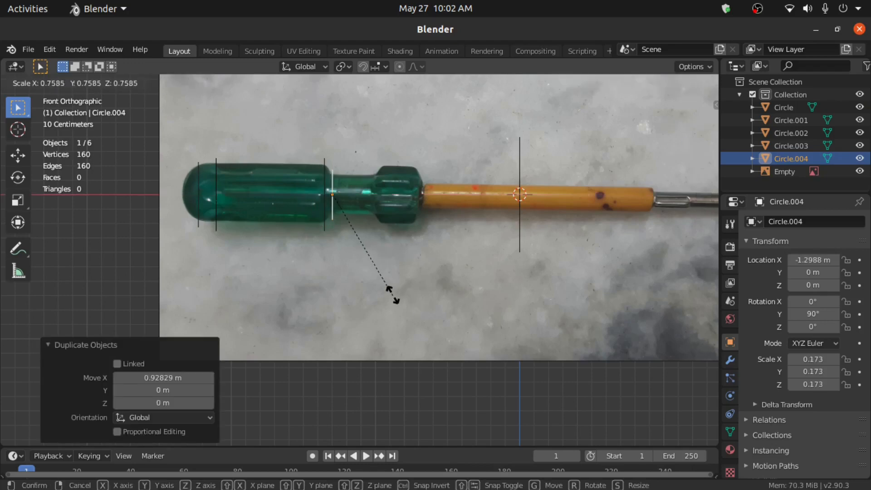
{"action": "left_click", "coordinate": [390, 292]}
- Add Circle.005 further along the neck at X −1.0243 m, then select Circle.003
{"action": "scroll", "coordinate": [390, 292], "scroll_direction": "up", "scroll_amount": 2}
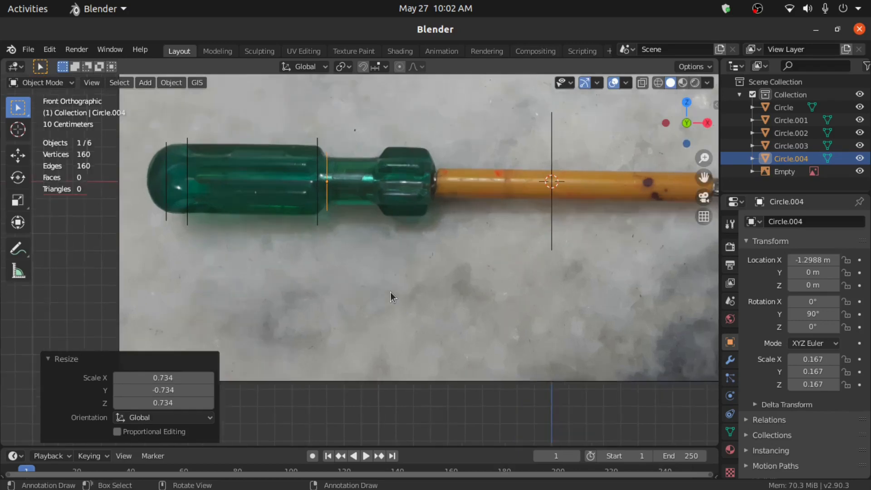
{"action": "key", "text": "shift+d"}
{"action": "key", "text": "x"}
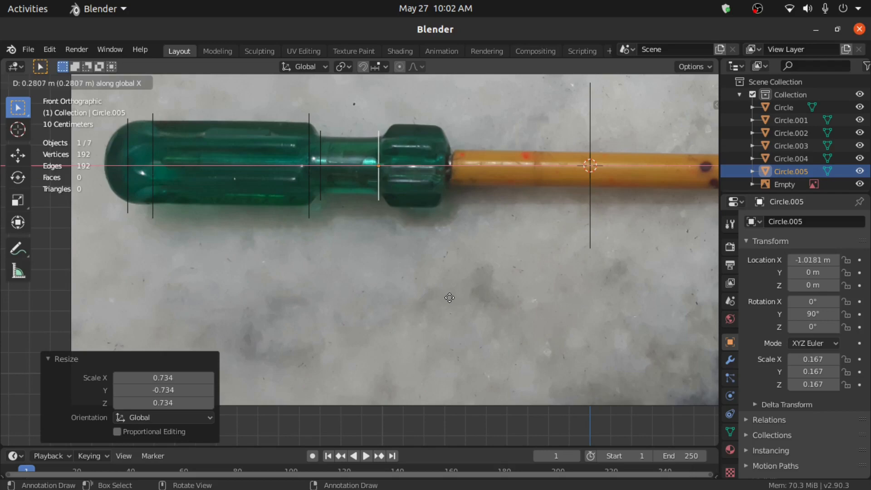
{"action": "left_click", "coordinate": [447, 296]}
{"action": "middle_click_drag", "start_coordinate": [372, 252], "coordinate": [309, 233]}
{"action": "left_click", "coordinate": [301, 216]}
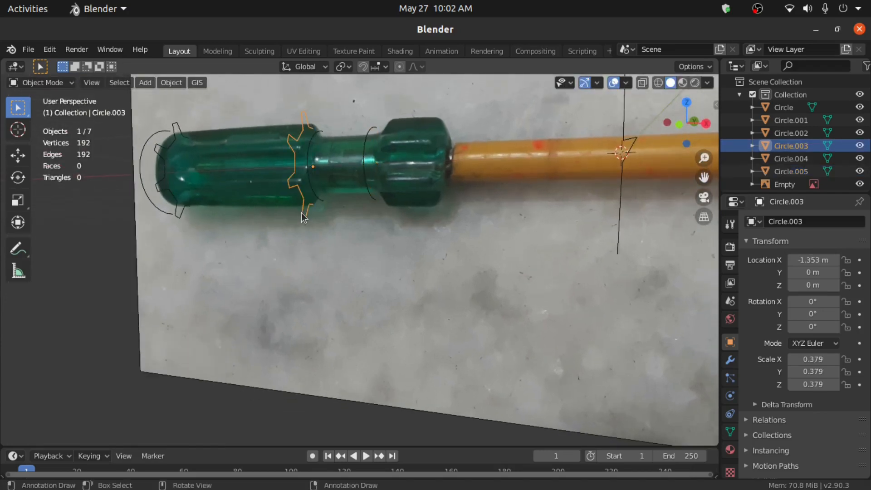
- Place two copies of the gear profile at the start and far end of the wide collar
{"action": "key", "text": "KP_1"}
{"action": "key", "text": "shift+d"}
{"action": "key", "text": "x"}
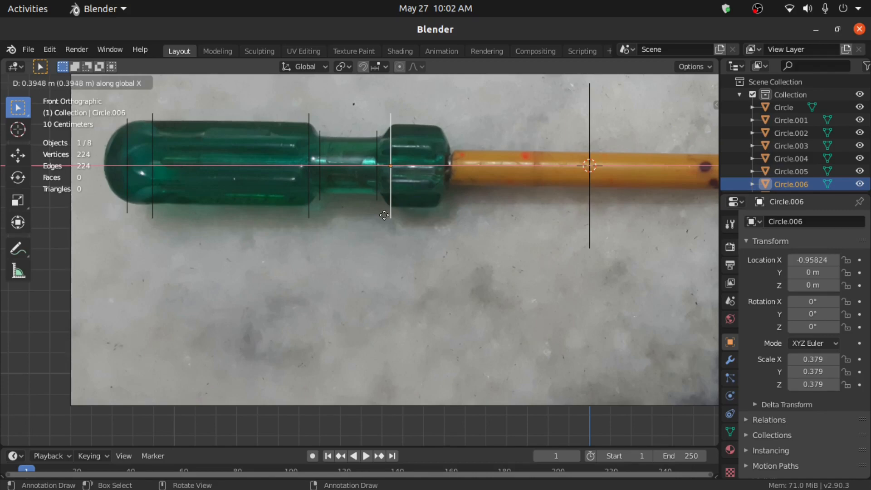
{"action": "left_click", "coordinate": [385, 215]}
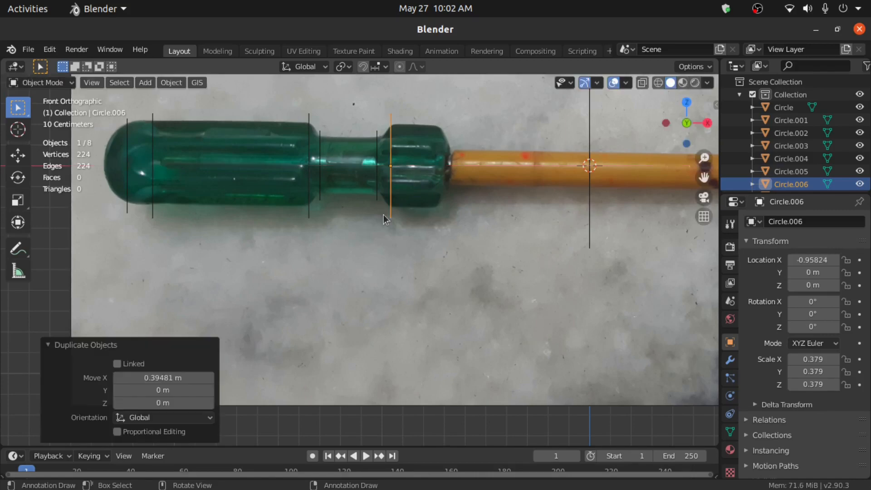
{"action": "key", "text": "shift+d"}
{"action": "key", "text": "x"}
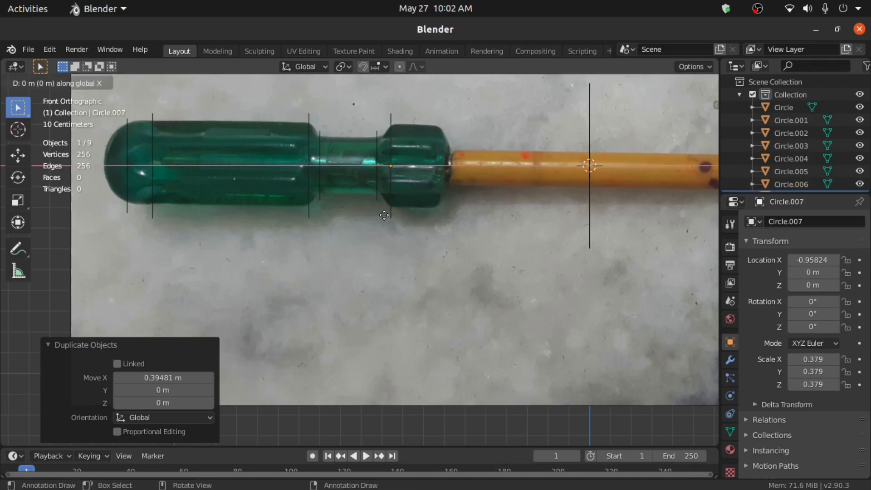
{"action": "left_click", "coordinate": [437, 230]}
- Copy Circle.005 to the handle-shaft junction at X −0.6665 m, shrunk to 0.079 scale
{"action": "middle_click_drag", "start_coordinate": [437, 230], "coordinate": [412, 249]}
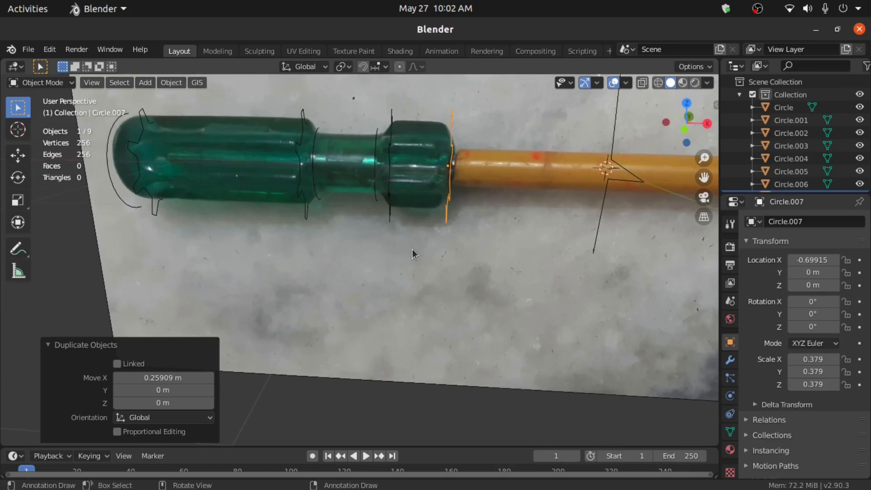
{"action": "left_click", "coordinate": [374, 176]}
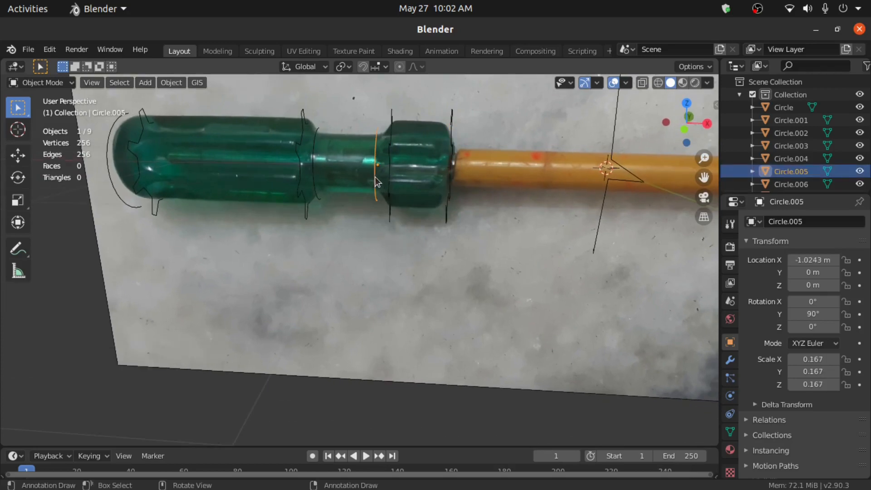
{"action": "key", "text": "KP_1"}
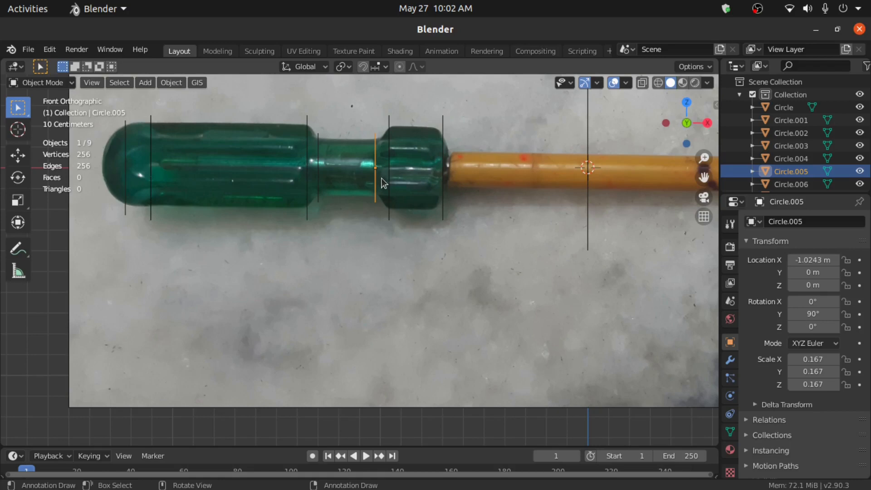
{"action": "key", "text": "shift+d"}
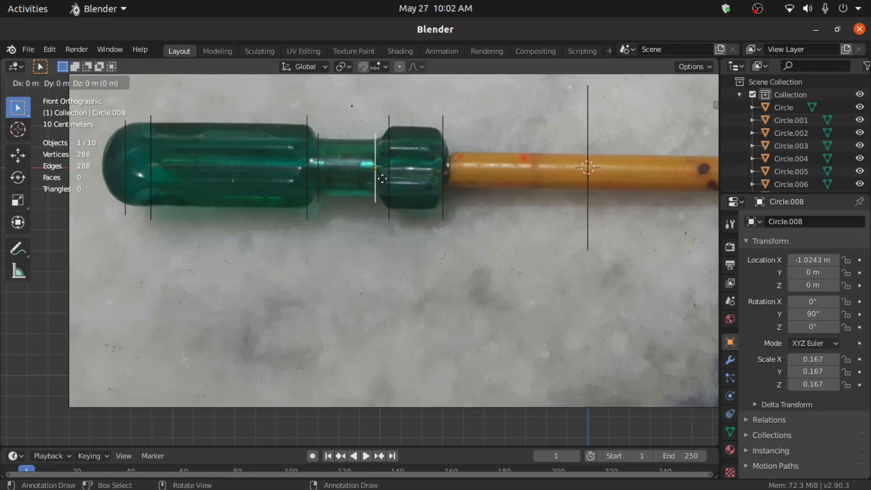
{"action": "key", "text": "x"}
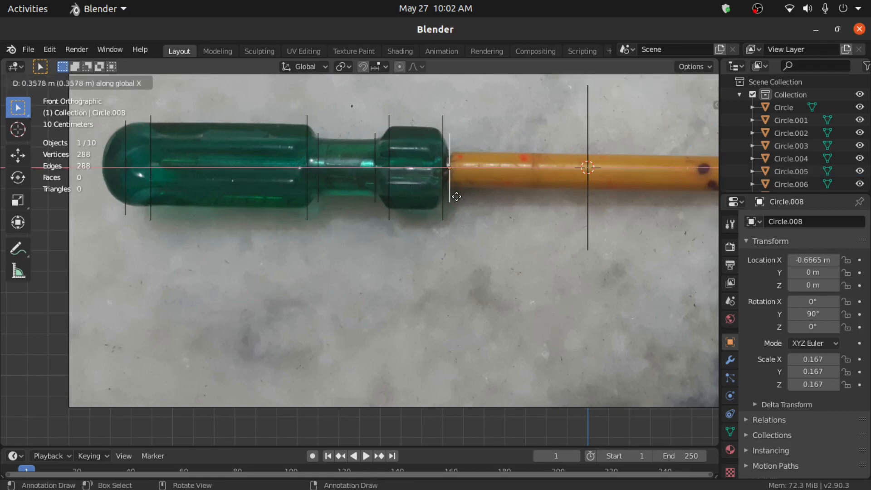
{"action": "left_click", "coordinate": [456, 197]}
{"action": "key", "text": "s"}
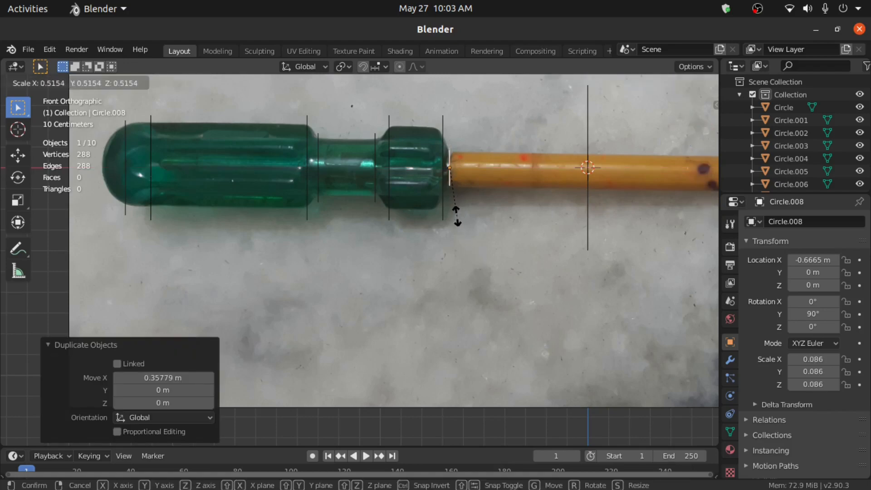
{"action": "left_click", "coordinate": [455, 215]}
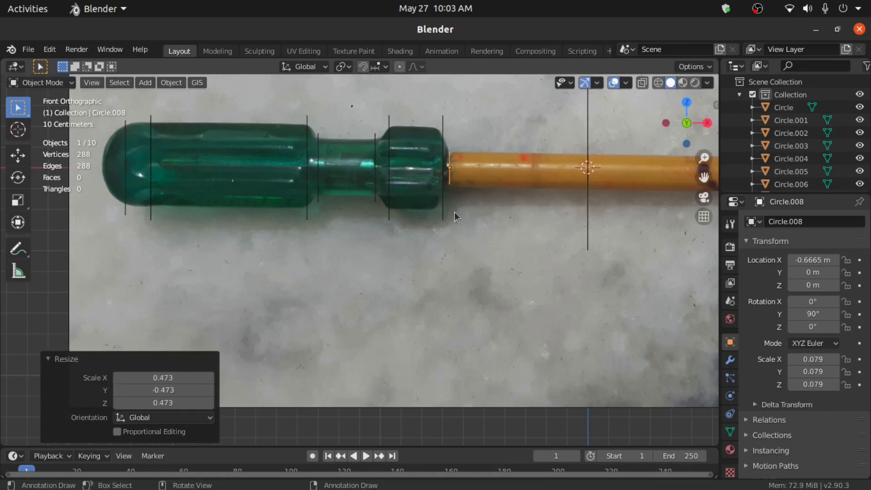
{"action": "middle_click_drag", "start_coordinate": [471, 217], "coordinate": [293, 243], "text": "shift"}
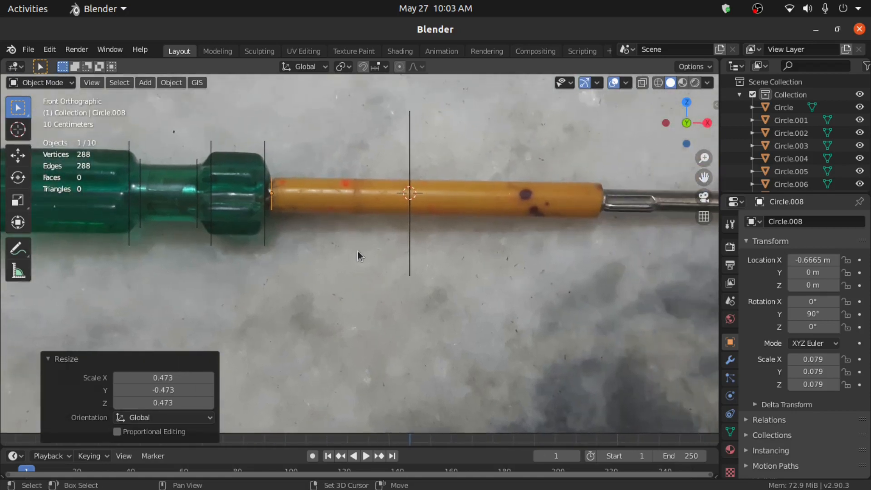
{"action": "scroll", "coordinate": [407, 257], "scroll_direction": "down", "scroll_amount": 3}
{"action": "middle_click_drag", "start_coordinate": [407, 258], "coordinate": [438, 254], "text": "shift"}
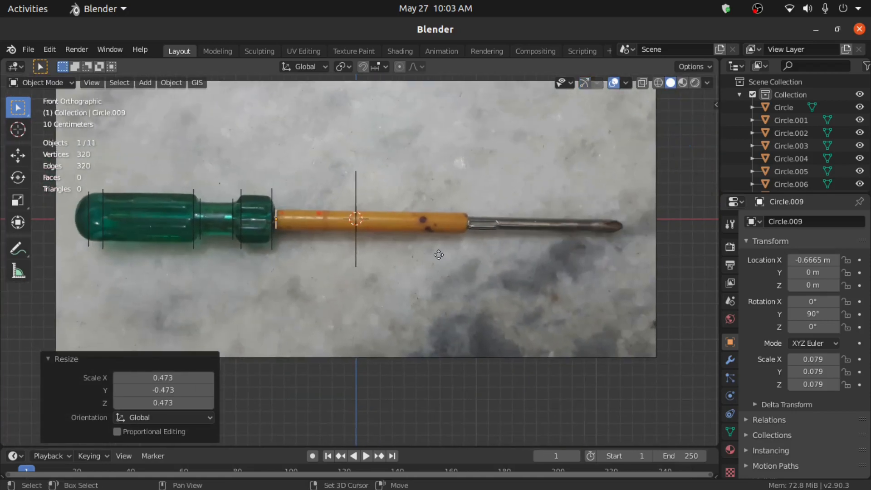
- Drop a duplicate profile, Circle.009, near the shaft tip at X 2.0517 m
{"action": "key", "text": "shift+d"}
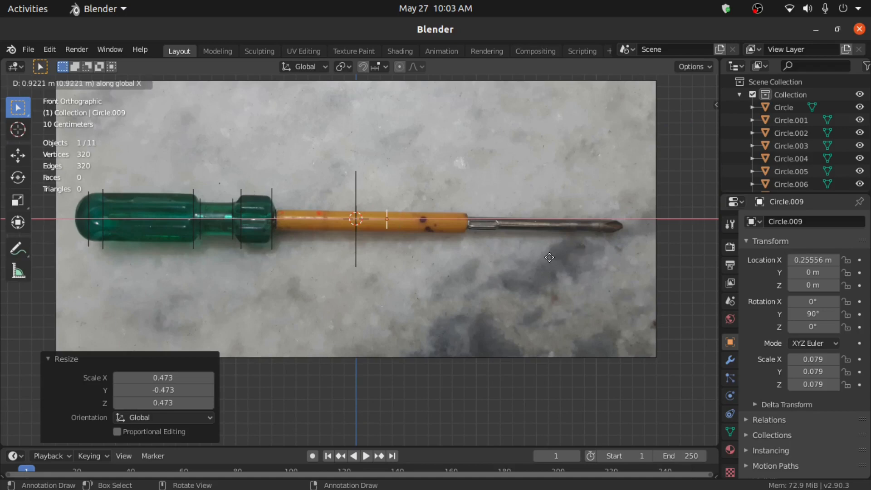
{"action": "left_click", "coordinate": [56, 279]}
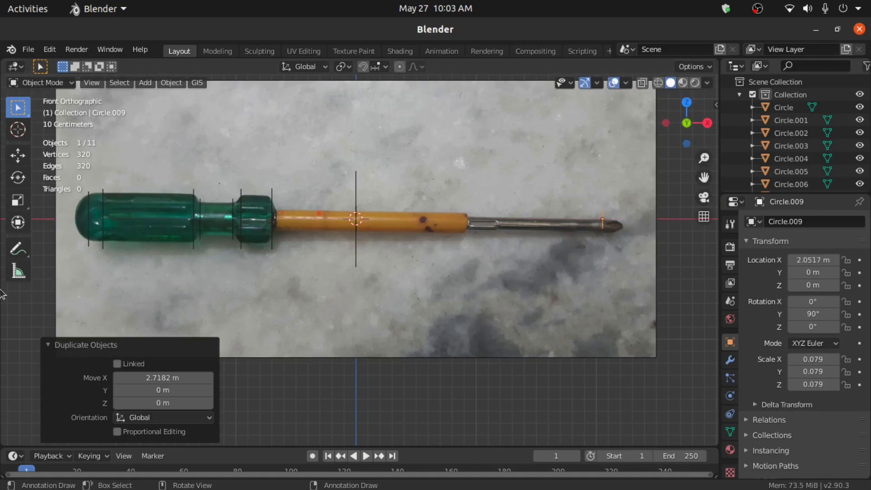
{"action": "scroll", "coordinate": [241, 285], "scroll_direction": "up", "scroll_amount": 3}
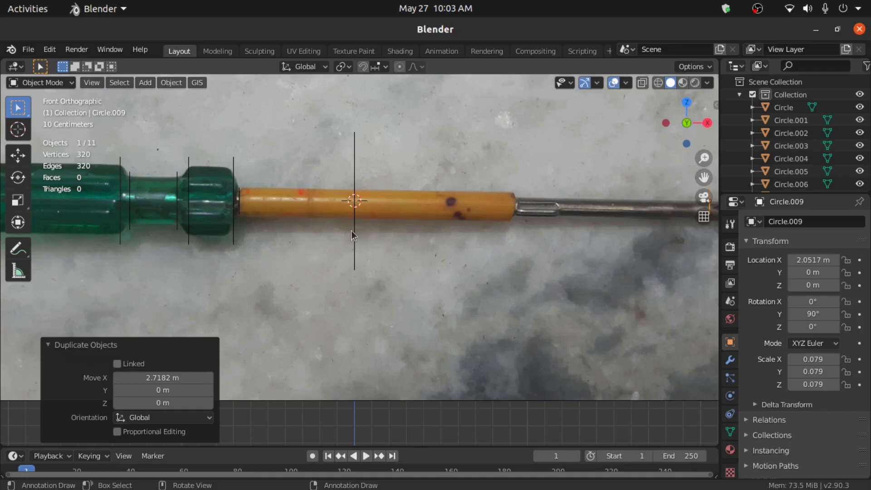
- Move the star Circle.002 along X to the tip at 2.1533 m and shrink it to 0.052
{"action": "left_click", "coordinate": [351, 230]}
{"action": "left_click", "coordinate": [355, 230]}
{"action": "scroll", "coordinate": [354, 229], "scroll_direction": "down", "scroll_amount": 2}
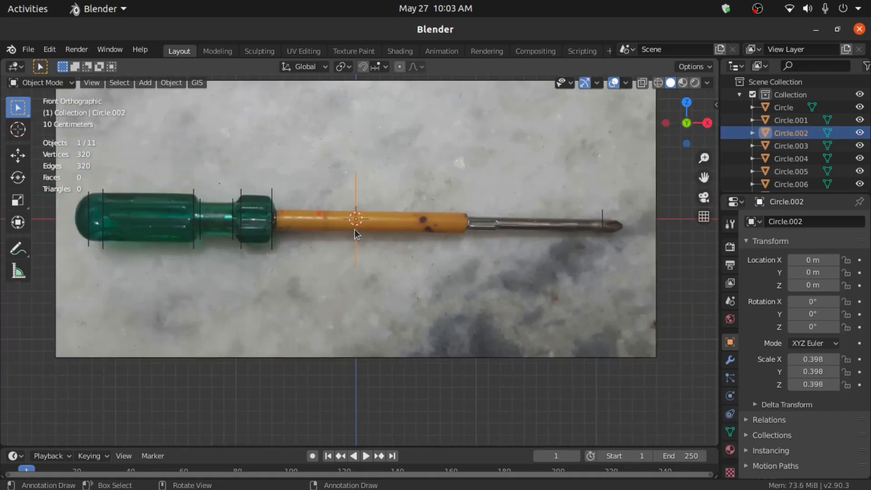
{"action": "key", "text": "g"}
{"action": "key", "text": "x"}
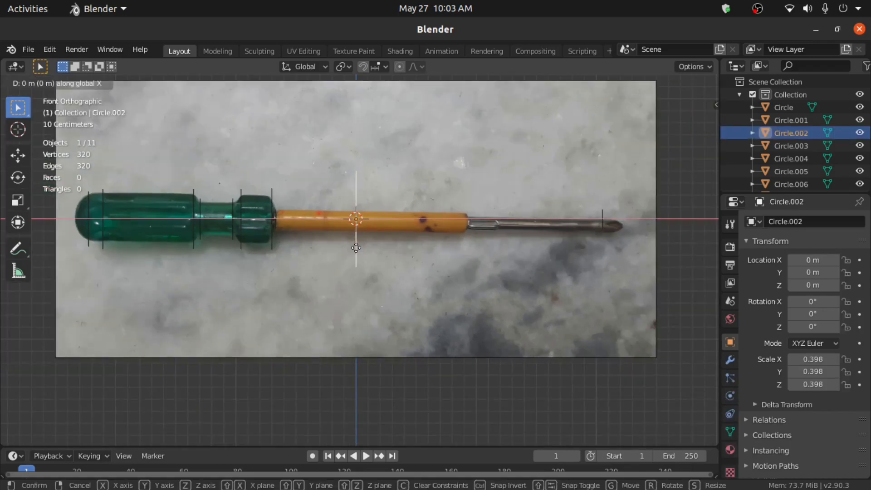
{"action": "left_click", "coordinate": [613, 290]}
{"action": "key", "text": "s"}
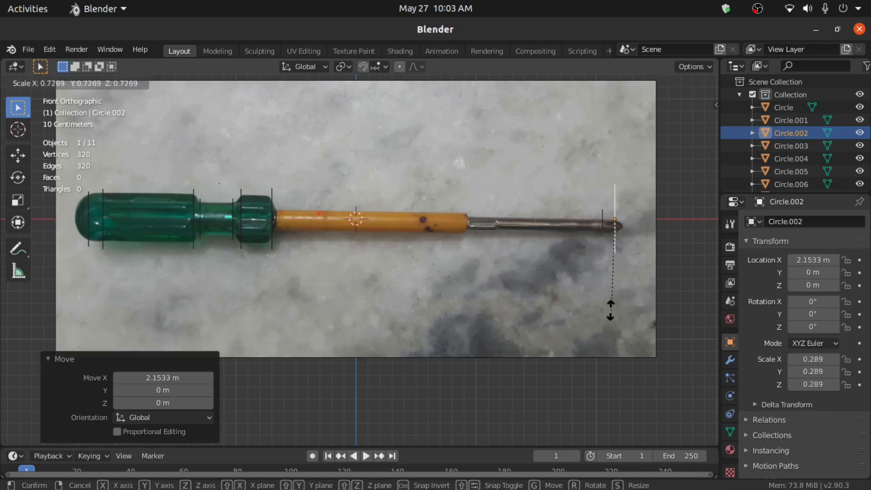
{"action": "left_click", "coordinate": [616, 237]}
{"action": "middle_click_drag", "start_coordinate": [616, 238], "coordinate": [484, 272]}
{"action": "scroll", "coordinate": [819, 151], "scroll_direction": "down", "scroll_amount": 3}
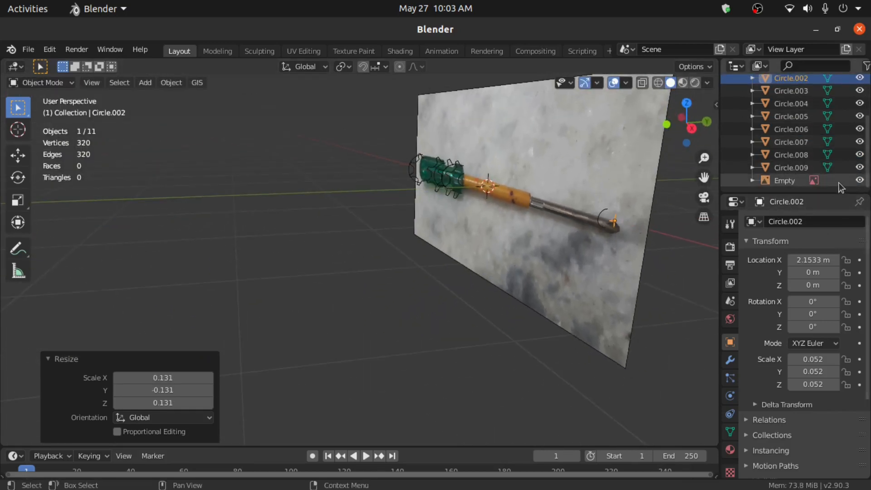
- Hide the screwdriver reference image and view the gear profiles from the right
{"action": "left_click", "coordinate": [859, 182]}
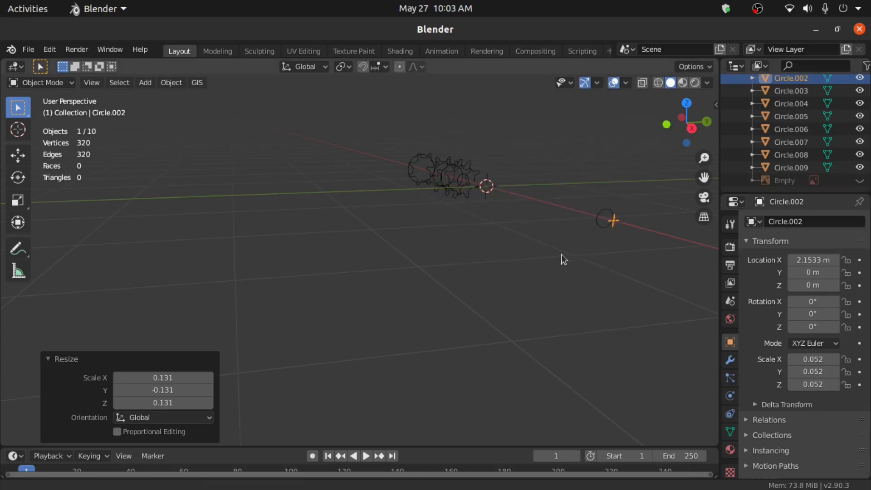
{"action": "middle_click_drag", "start_coordinate": [561, 254], "coordinate": [545, 260], "text": "shift"}
{"action": "scroll", "coordinate": [546, 263], "scroll_direction": "up", "scroll_amount": 3}
{"action": "middle_click_drag", "start_coordinate": [403, 271], "coordinate": [377, 281]}
{"action": "key", "text": "KP_3"}
{"action": "scroll", "coordinate": [505, 252], "scroll_direction": "up", "scroll_amount": 3}
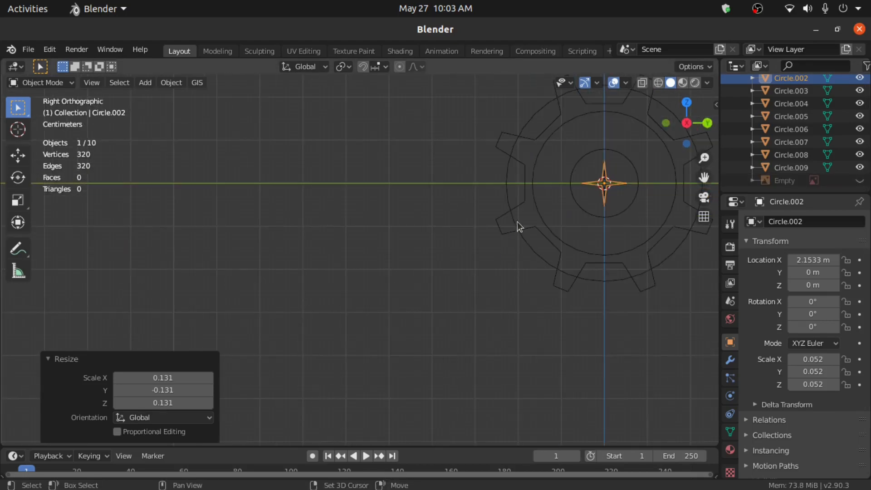
{"action": "middle_click_drag", "start_coordinate": [517, 228], "coordinate": [359, 244], "text": "shift"}
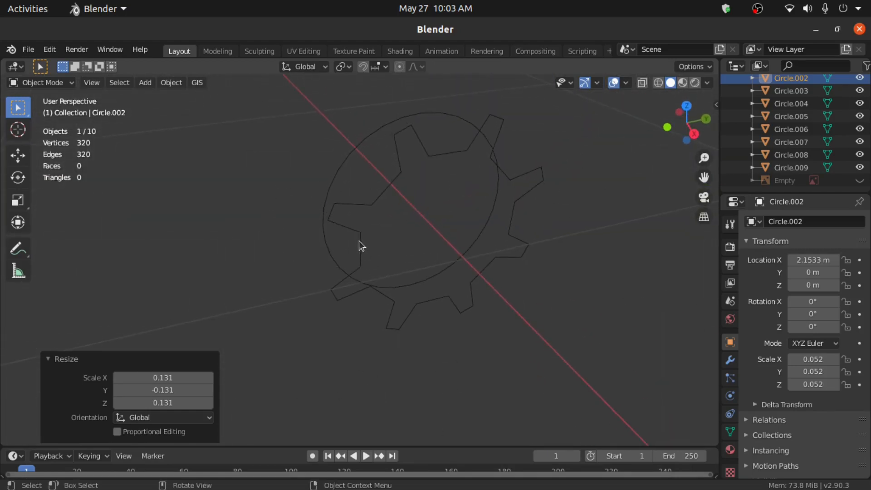
- Select the four gear-shaped handle profiles together, ending in Right view
{"action": "left_click", "coordinate": [355, 219]}
{"action": "scroll", "coordinate": [356, 222], "scroll_direction": "down", "scroll_amount": 3}
{"action": "middle_click_drag", "start_coordinate": [447, 263], "coordinate": [344, 199], "text": "shift"}
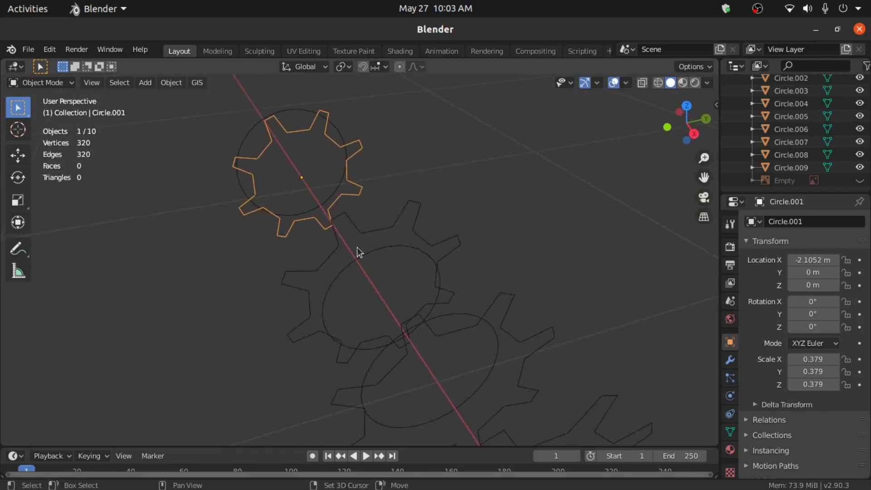
{"action": "left_click", "coordinate": [342, 248], "text": "shift"}
{"action": "middle_click_drag", "start_coordinate": [394, 274], "coordinate": [414, 208]}
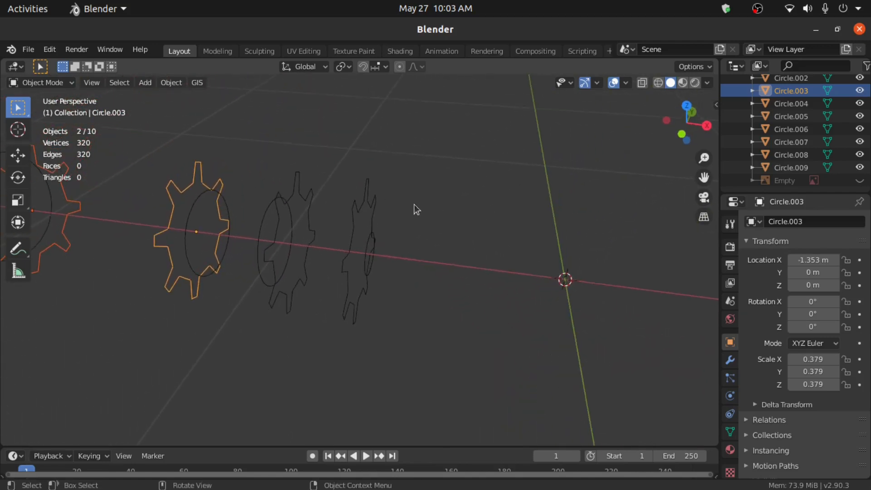
{"action": "middle_click_drag", "start_coordinate": [301, 204], "coordinate": [284, 211]}
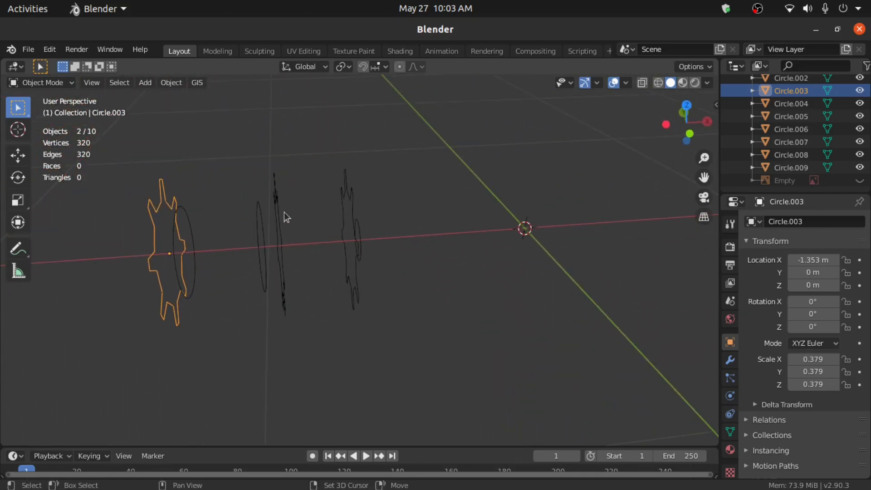
{"action": "left_click", "coordinate": [281, 196], "text": "shift"}
{"action": "left_click", "coordinate": [355, 229], "text": "shift"}
{"action": "middle_click_drag", "start_coordinate": [355, 229], "coordinate": [416, 310]}
{"action": "key", "text": "KP_3"}
{"action": "scroll", "coordinate": [415, 309], "scroll_direction": "up", "scroll_amount": 4}
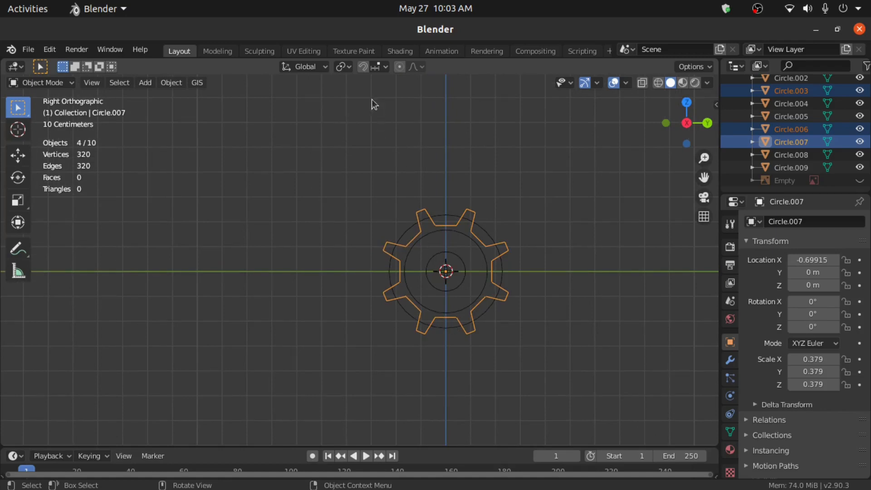
- Set the pivot to Individual Origins and scale the four gears by 0.8
{"action": "left_click", "coordinate": [347, 69]}
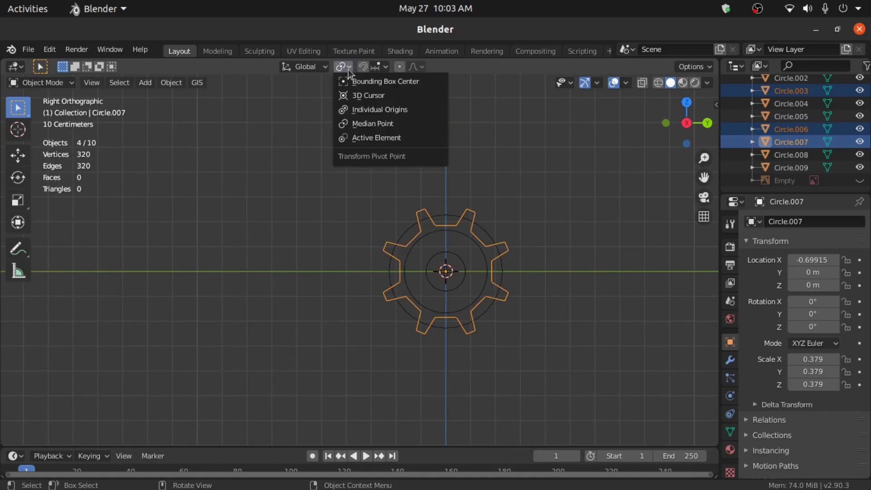
{"action": "left_click", "coordinate": [367, 110]}
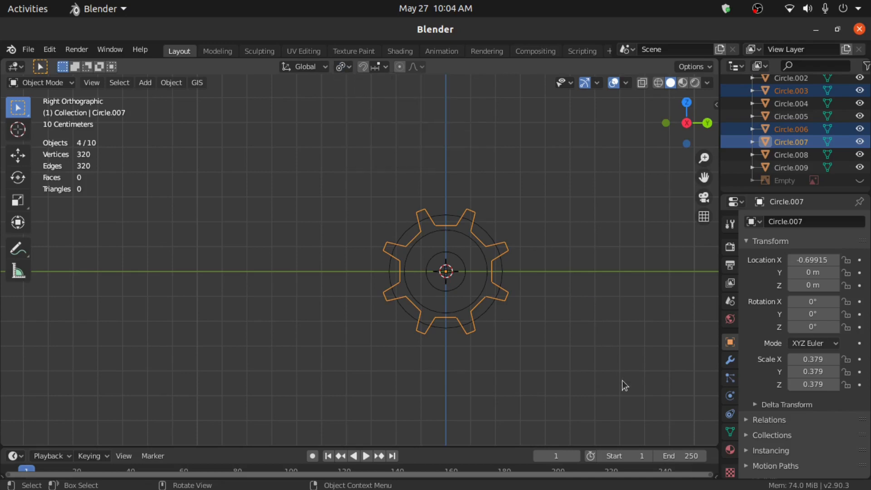
{"action": "key", "text": "s"}
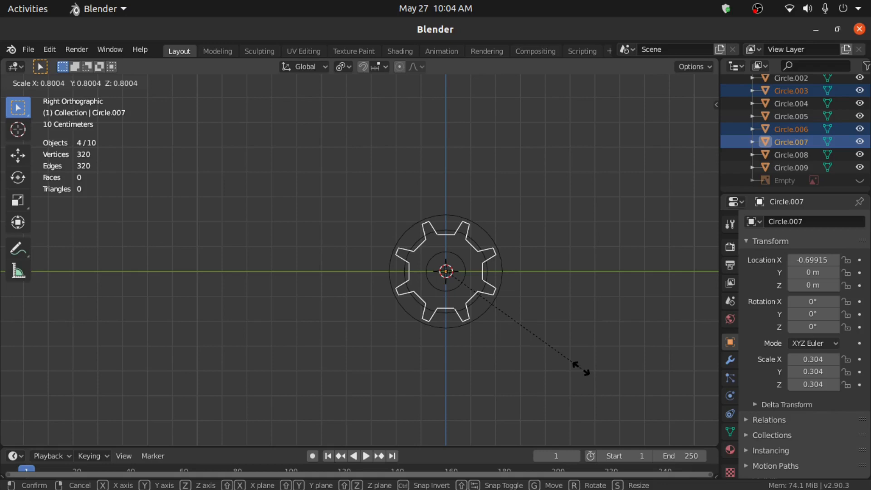
{"action": "left_click", "coordinate": [581, 368]}
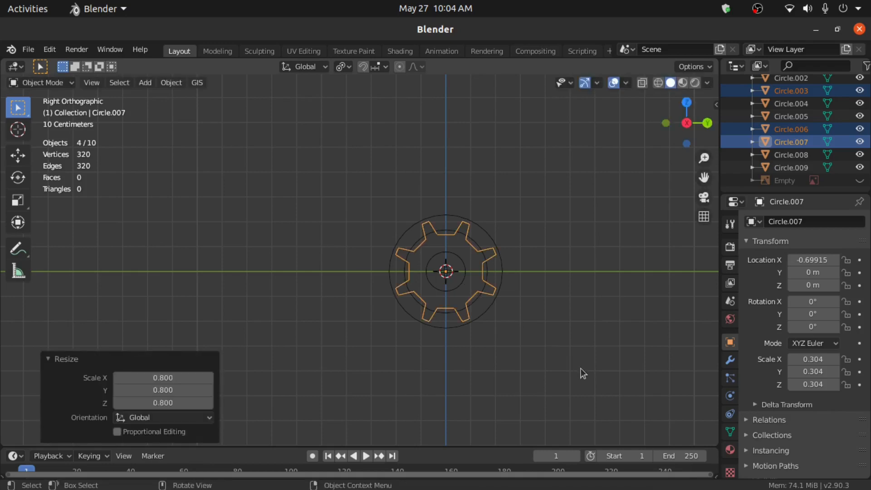
- Rotate the gears 22.5° about their own origins, then deselect them
{"action": "key", "text": "r"}
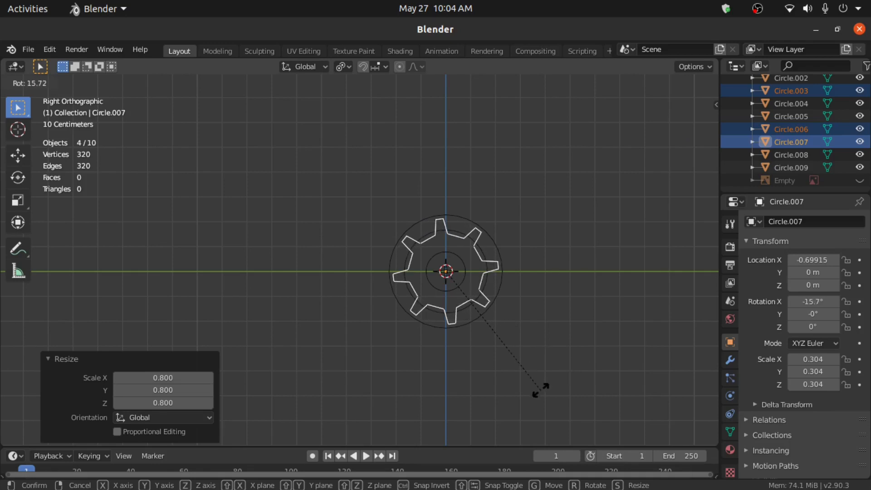
{"action": "type", "text": "22.5"}
{"action": "key", "text": "Return"}
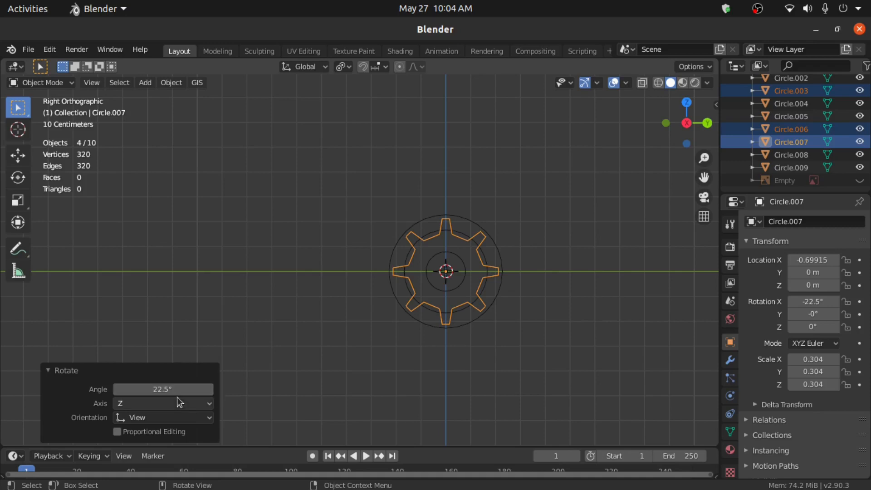
{"action": "middle_click_drag", "start_coordinate": [366, 340], "coordinate": [469, 363]}
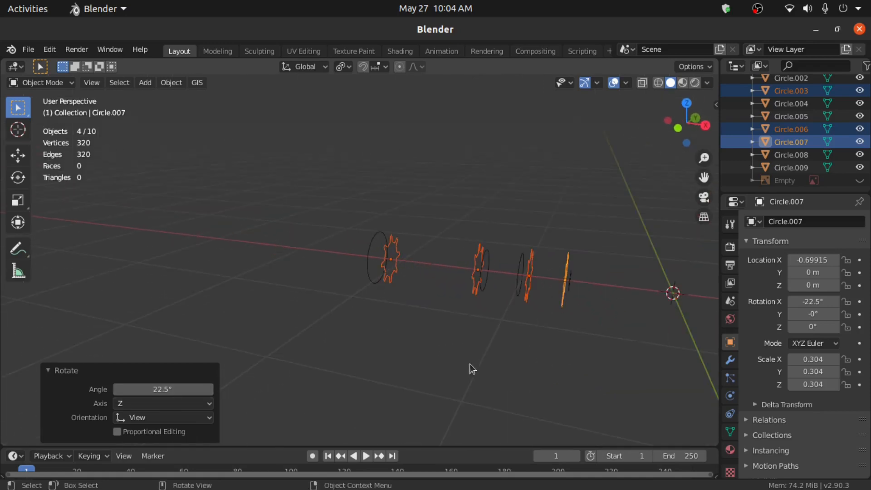
{"action": "left_click", "coordinate": [301, 240]}
{"action": "middle_click_drag", "start_coordinate": [301, 241], "coordinate": [354, 266]}
{"action": "middle_click_drag", "start_coordinate": [496, 269], "coordinate": [348, 308]}
- Select all ten profile curves and join them into one object, Circle.007
{"action": "key", "text": "a"}
{"action": "key", "text": "KP_Decimal"}
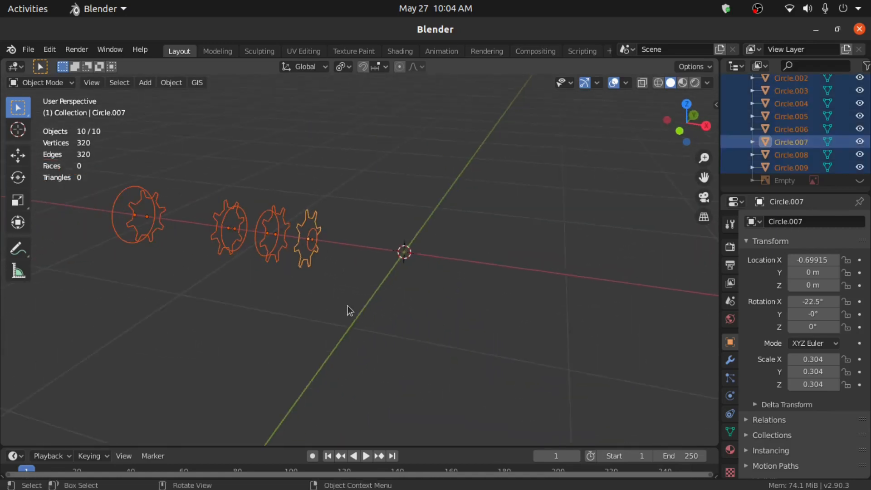
{"action": "right_click", "coordinate": [344, 149]}
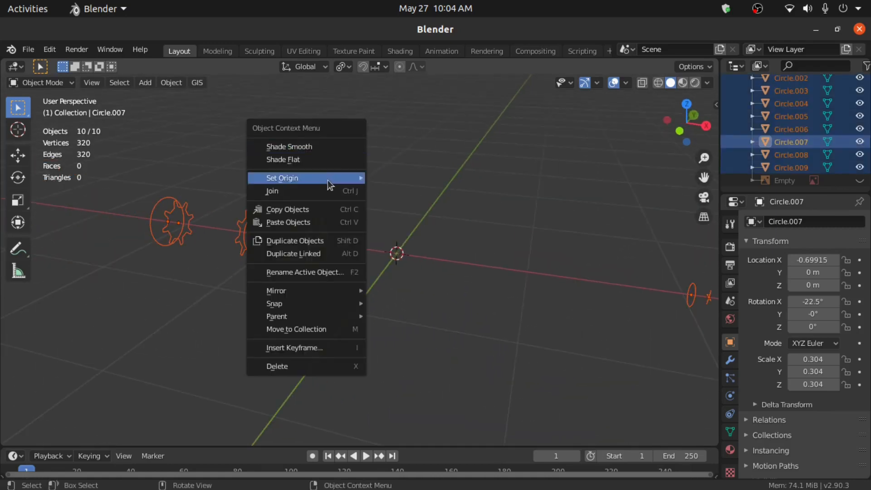
{"action": "left_click", "coordinate": [318, 194]}
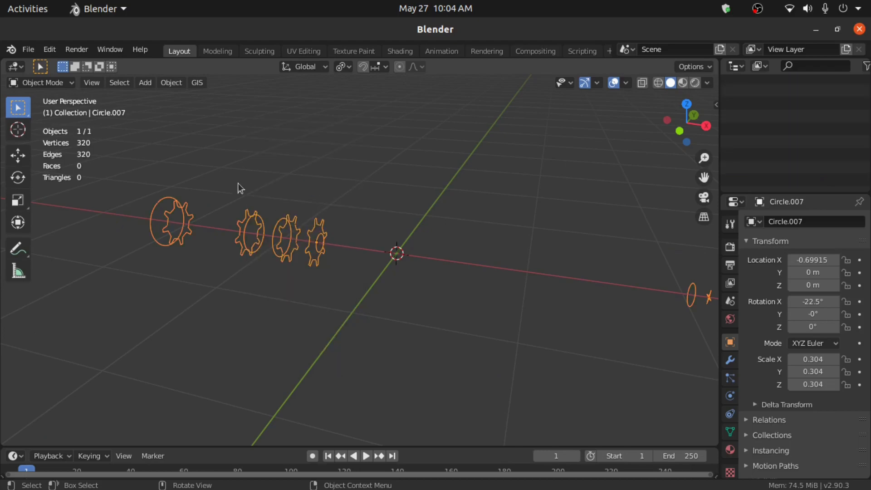
- Apply Rotation & Scale so Circle.007 reads 0° rotation and 1.000 scale
{"action": "left_click", "coordinate": [169, 84]}
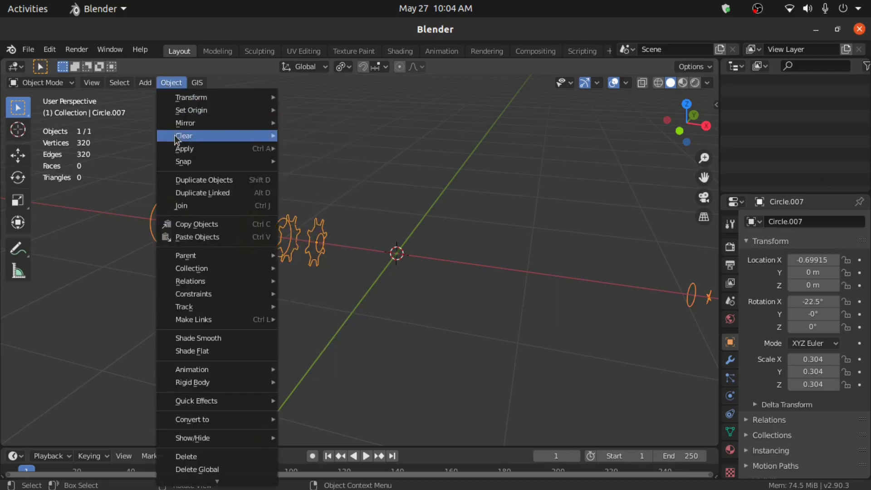
{"action": "mouse_move", "coordinate": [179, 153]}
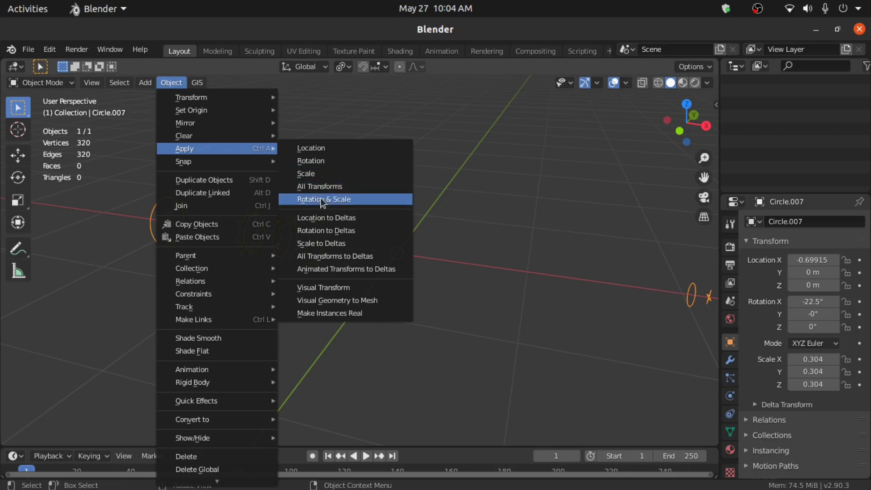
{"action": "left_click", "coordinate": [347, 204]}
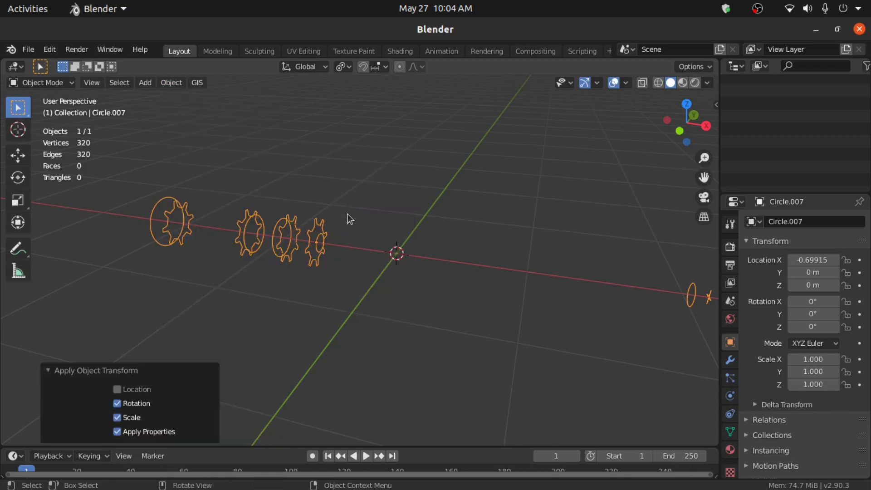
{"action": "left_click", "coordinate": [51, 83]}
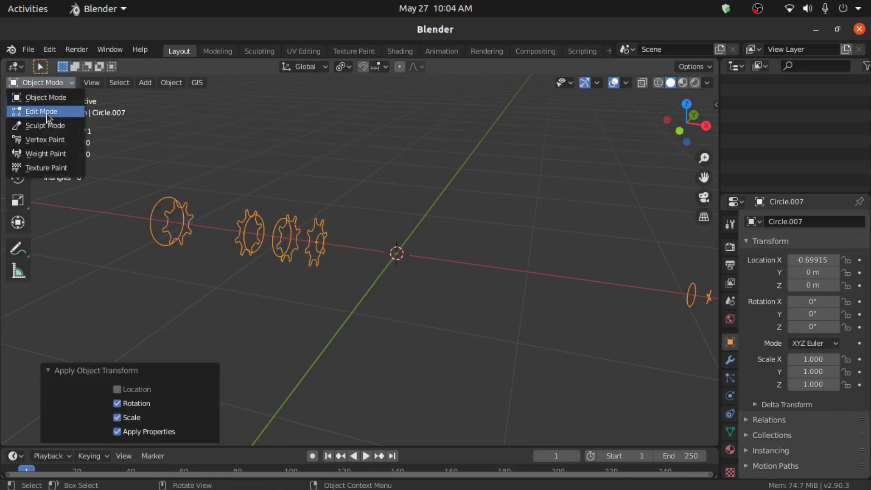
- In Edit Mode, Bridge Edge Loops across Circle.007's profiles into a 288-face tube, then deselect
{"action": "left_click", "coordinate": [45, 111]}
{"action": "middle_click_drag", "start_coordinate": [222, 221], "coordinate": [315, 243]}
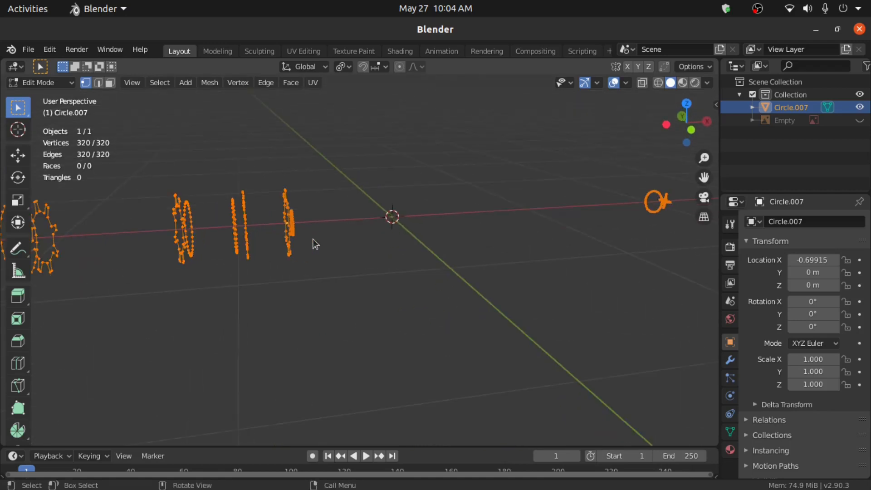
{"action": "left_click", "coordinate": [262, 86]}
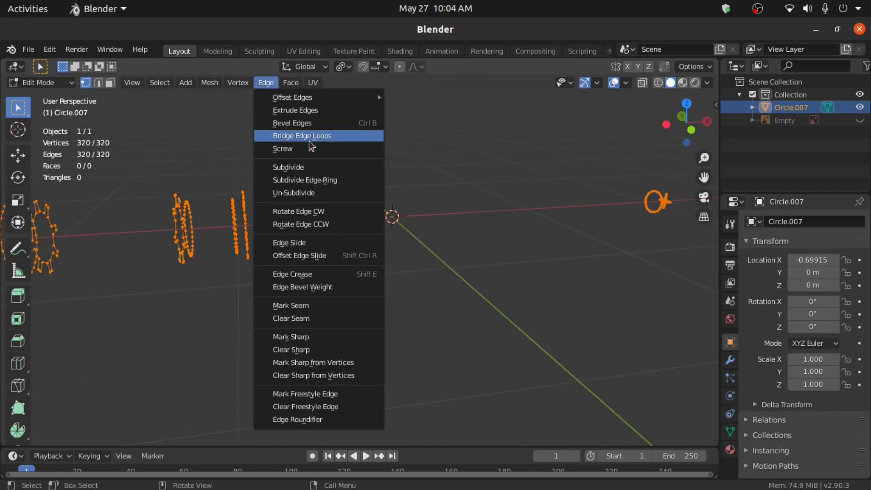
{"action": "left_click", "coordinate": [295, 137]}
{"action": "middle_click_drag", "start_coordinate": [310, 138], "coordinate": [341, 265]}
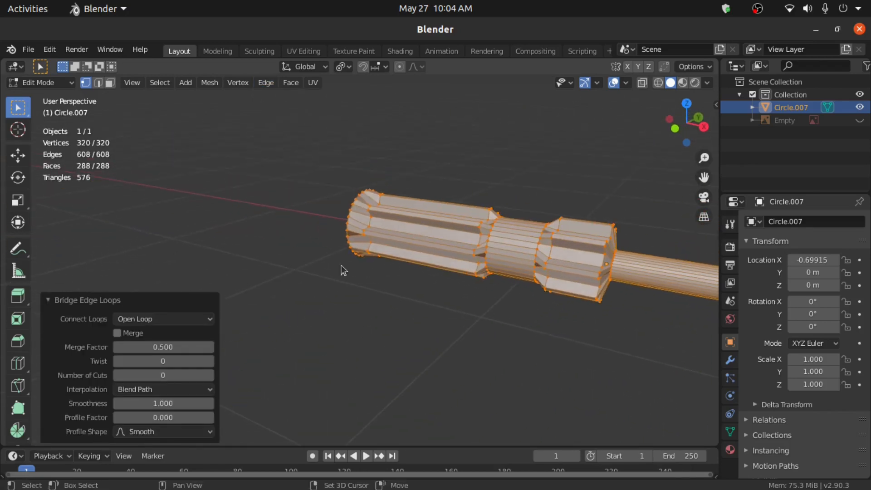
{"action": "left_click", "coordinate": [97, 84]}
{"action": "middle_click_drag", "start_coordinate": [97, 84], "coordinate": [124, 109]}
{"action": "left_click", "coordinate": [255, 230]}
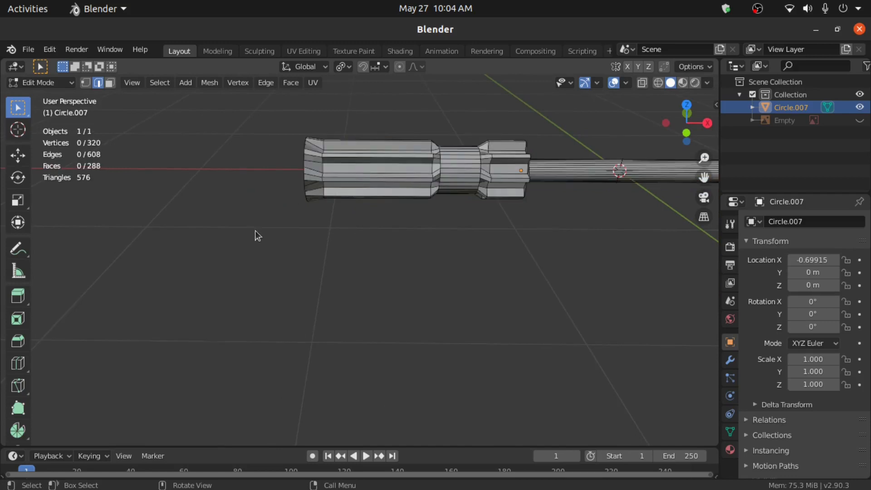
- Extrude the handle's end loop along X, narrow it, and fill it with a face
{"action": "scroll", "coordinate": [252, 227], "scroll_direction": "up", "scroll_amount": 2}
{"action": "middle_click_drag", "start_coordinate": [250, 222], "coordinate": [279, 313], "text": "shift"}
{"action": "scroll", "coordinate": [287, 235], "scroll_direction": "up", "scroll_amount": 2}
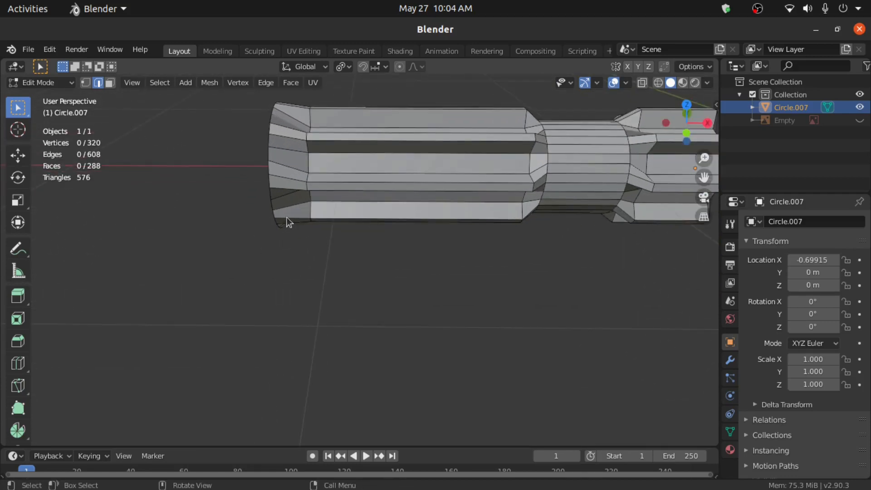
{"action": "left_click", "coordinate": [274, 205], "text": "alt"}
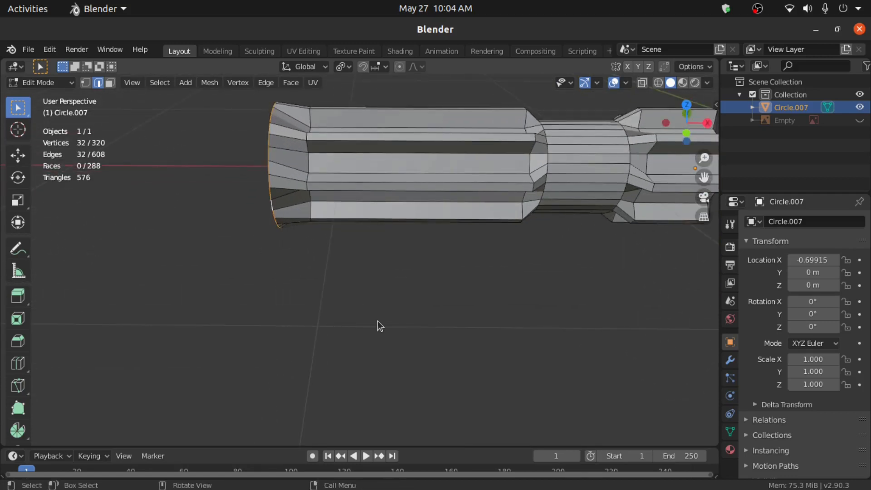
{"action": "key", "text": "e"}
{"action": "key", "text": "x"}
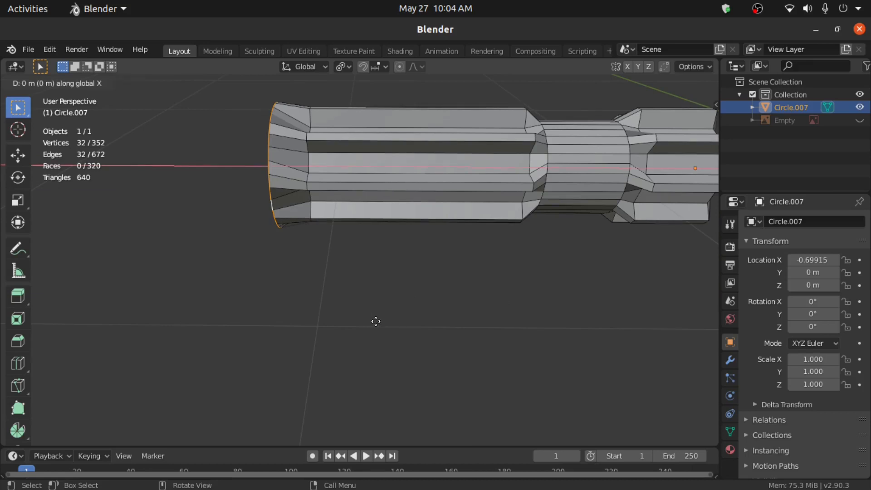
{"action": "left_click", "coordinate": [353, 321]}
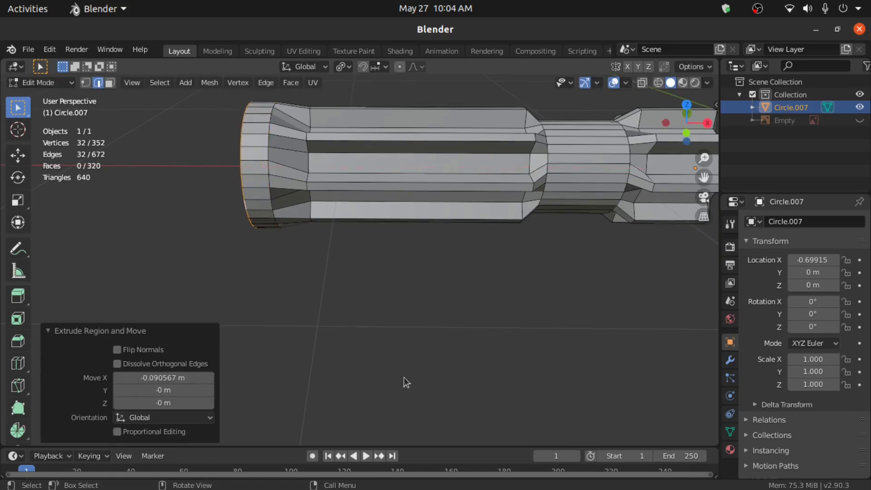
{"action": "key", "text": "s"}
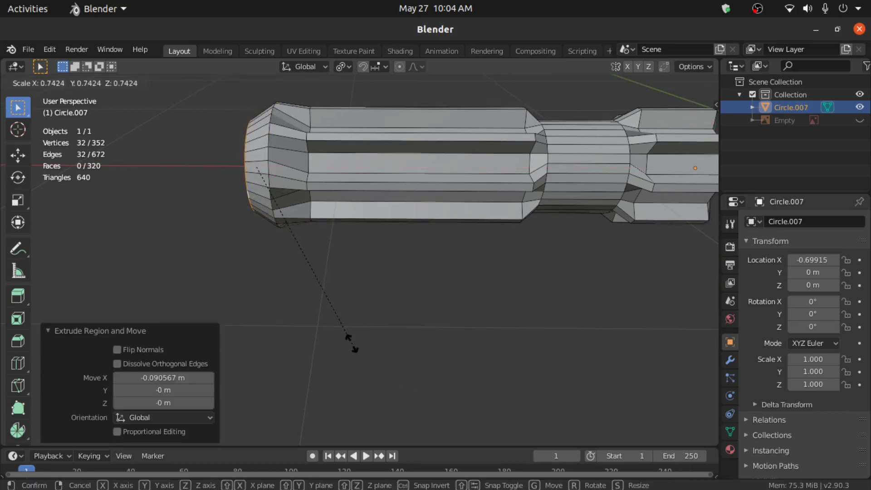
{"action": "left_click", "coordinate": [344, 336]}
{"action": "key", "text": "f"}
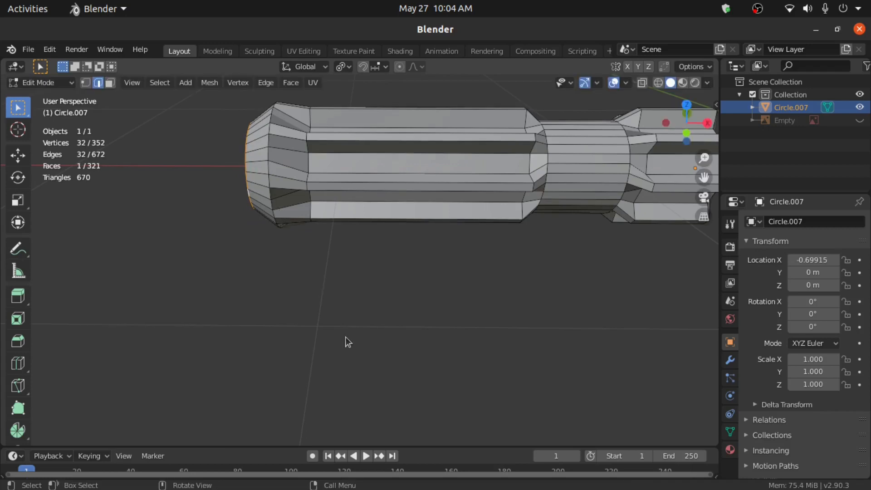
- Push the shaft-tip loop 0.086394 m along X, cap it with a face, and return to Object Mode
{"action": "middle_click_drag", "start_coordinate": [345, 336], "coordinate": [385, 238]}
{"action": "scroll", "coordinate": [240, 235], "scroll_direction": "down", "scroll_amount": 3}
{"action": "scroll", "coordinate": [429, 279], "scroll_direction": "up", "scroll_amount": 2}
{"action": "scroll", "coordinate": [234, 358], "scroll_direction": "up", "scroll_amount": 5}
{"action": "middle_click_drag", "start_coordinate": [218, 280], "coordinate": [180, 292]}
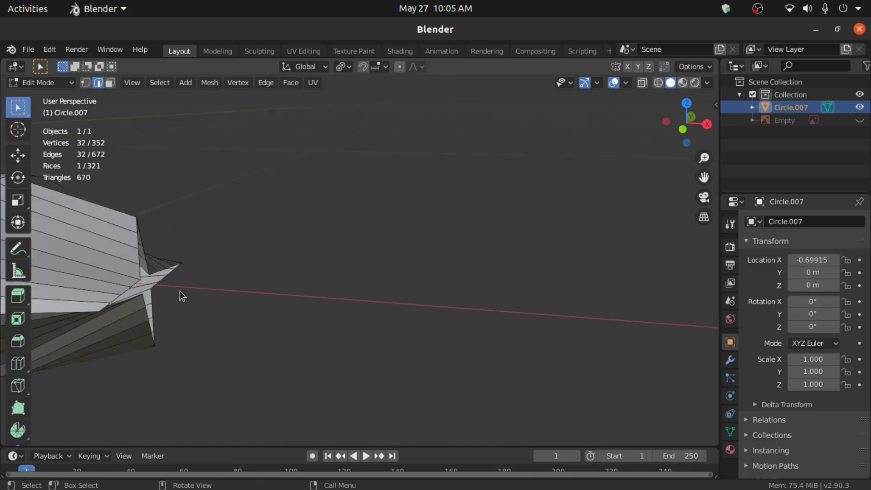
{"action": "left_click", "coordinate": [134, 281], "text": "alt"}
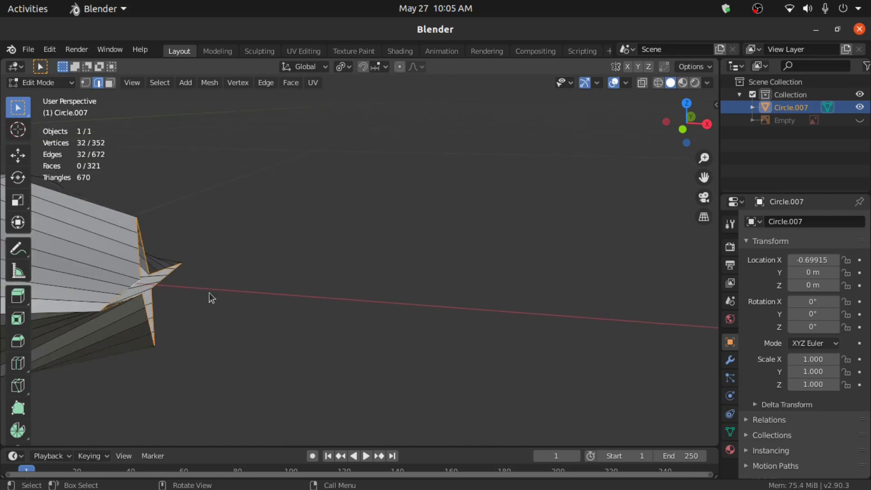
{"action": "key", "text": "g"}
{"action": "key", "text": "x"}
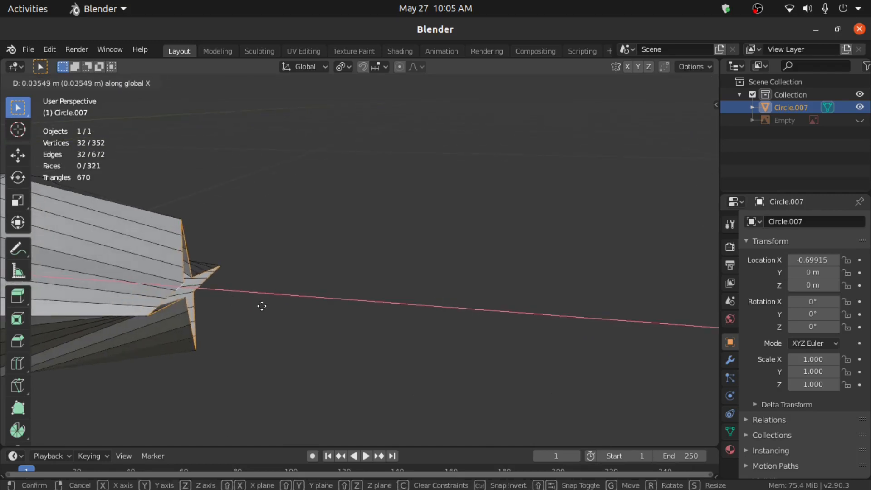
{"action": "left_click", "coordinate": [317, 326]}
{"action": "scroll", "coordinate": [317, 326], "scroll_direction": "down", "scroll_amount": 3}
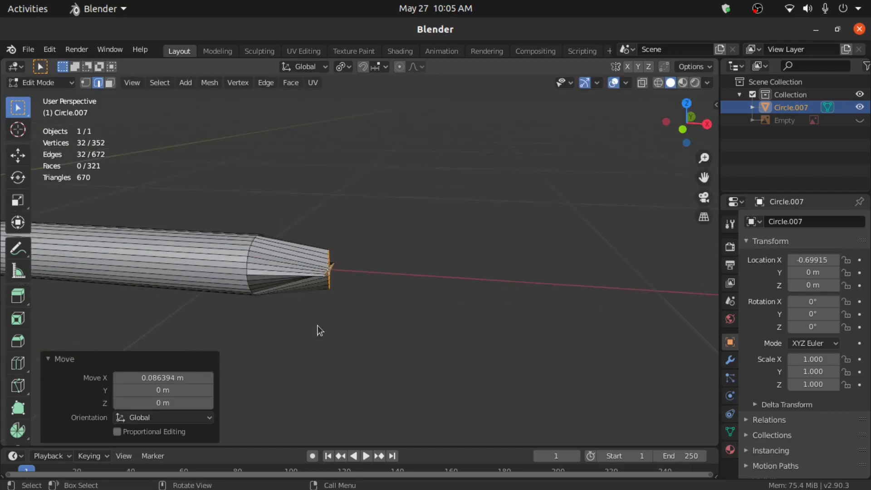
{"action": "scroll", "coordinate": [317, 326], "scroll_direction": "down", "scroll_amount": 2}
{"action": "key", "text": "f"}
{"action": "scroll", "coordinate": [331, 318], "scroll_direction": "down", "scroll_amount": 3}
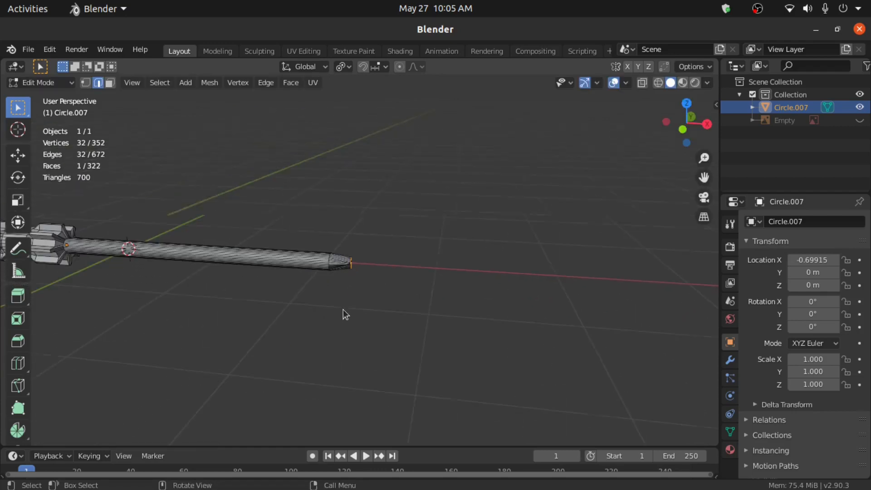
{"action": "scroll", "coordinate": [202, 273], "scroll_direction": "up", "scroll_amount": 2}
{"action": "middle_click_drag", "start_coordinate": [202, 273], "coordinate": [337, 270], "text": "shift"}
{"action": "key", "text": "Tab"}
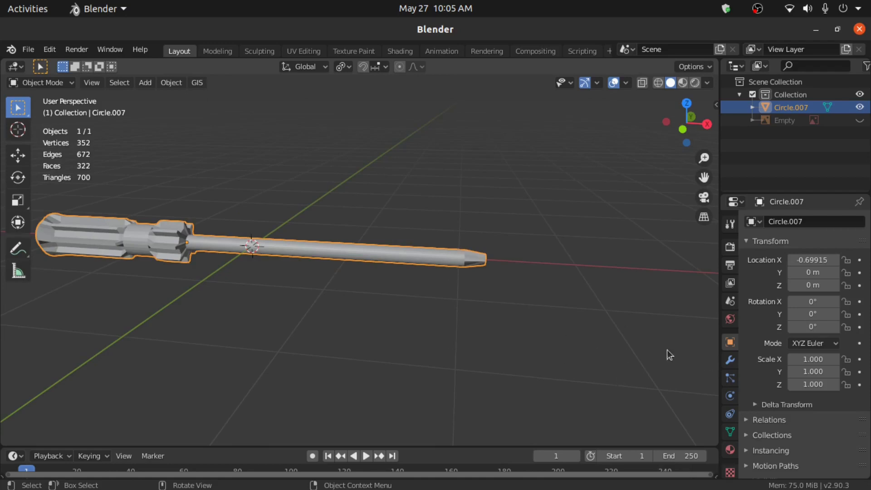
- Add a Subdivision Surface modifier to Circle.007 with viewport and render levels both 3
{"action": "left_click", "coordinate": [730, 361]}
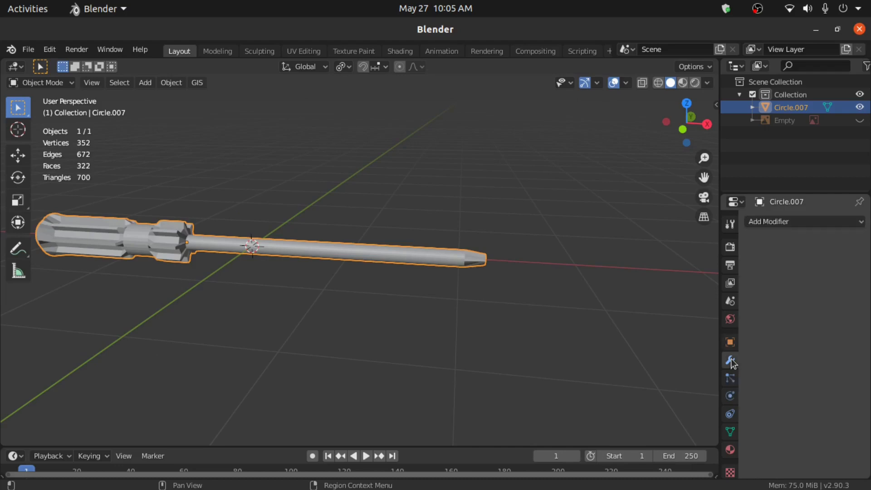
{"action": "left_click", "coordinate": [791, 225]}
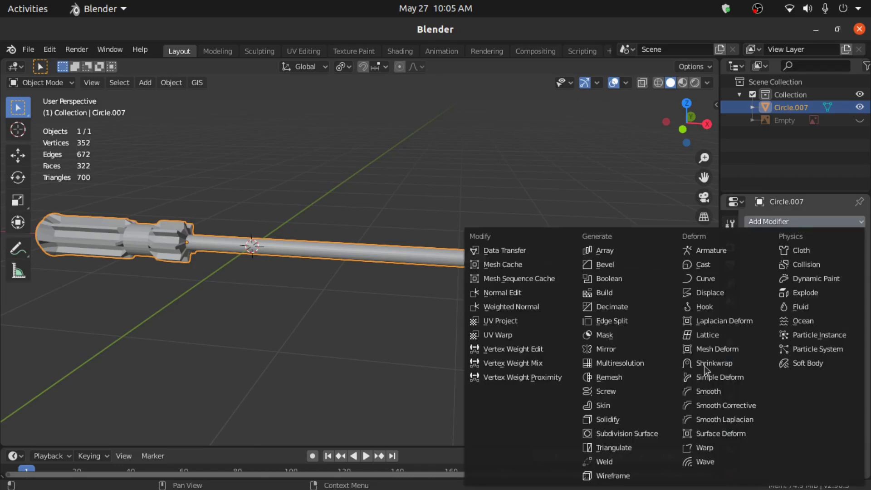
{"action": "left_click", "coordinate": [617, 436]}
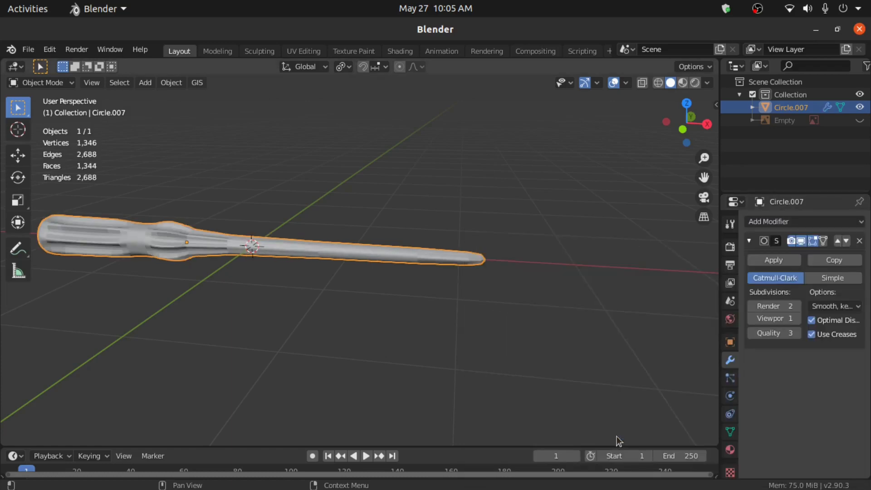
{"action": "left_click", "coordinate": [796, 319]}
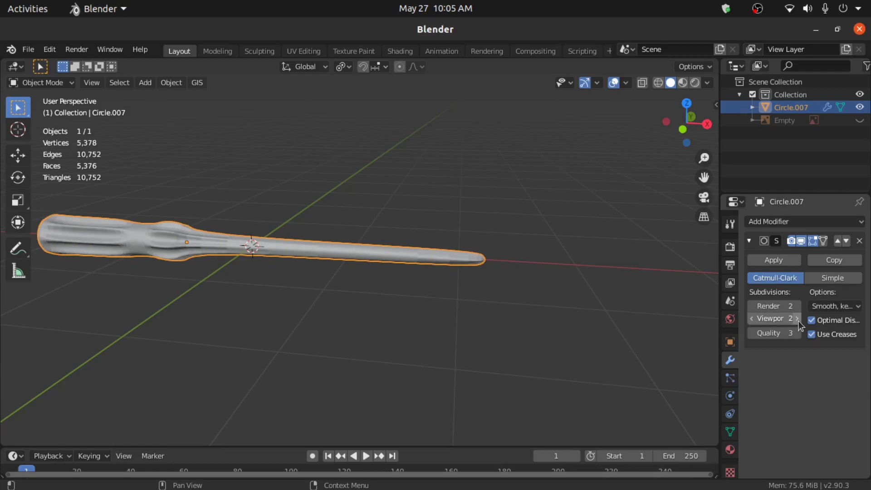
{"action": "left_click", "coordinate": [797, 318]}
{"action": "left_click", "coordinate": [797, 305]}
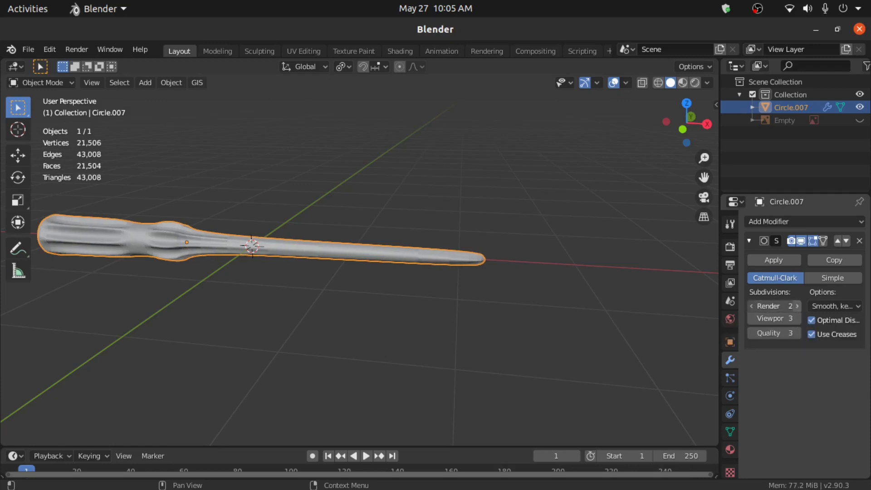
{"action": "scroll", "coordinate": [353, 328], "scroll_direction": "up", "scroll_amount": 3}
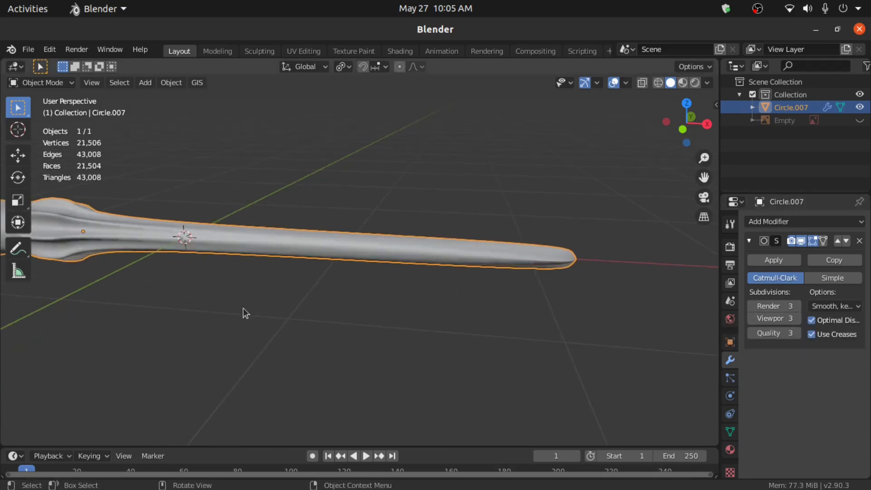
{"action": "key", "text": "Tab"}
- Add two loop cuts along the shaft, sliding each toward the handle end
{"action": "middle_click_drag", "start_coordinate": [221, 286], "coordinate": [464, 298], "text": "shift"}
{"action": "middle_click_drag", "start_coordinate": [361, 287], "coordinate": [381, 290]}
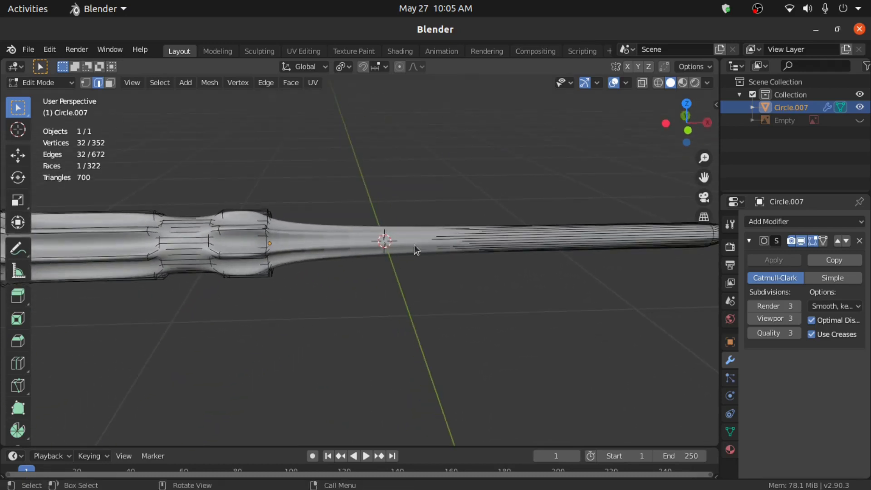
{"action": "key", "text": "ctrl+r"}
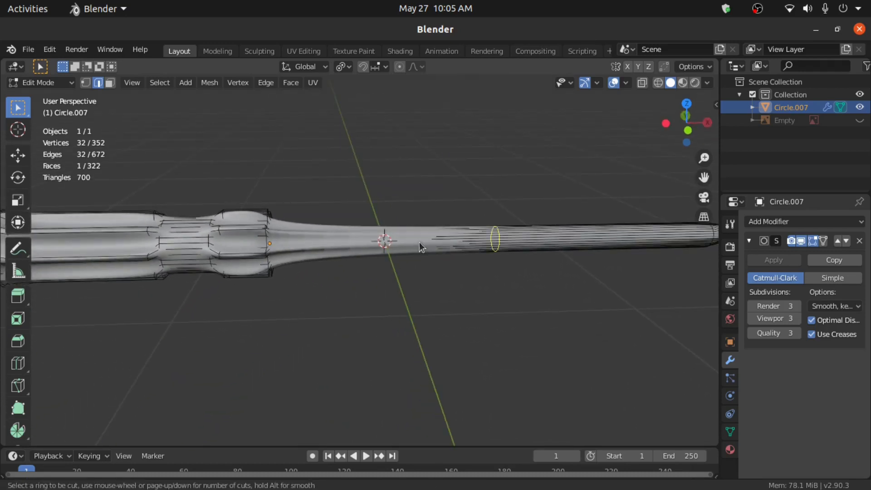
{"action": "left_click", "coordinate": [419, 243]}
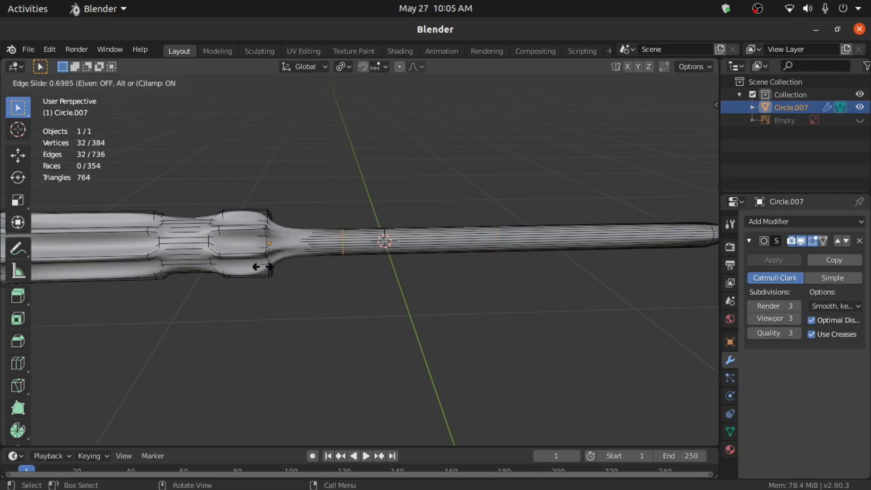
{"action": "left_click", "coordinate": [198, 263]}
{"action": "key", "text": "ctrl+r"}
{"action": "left_click", "coordinate": [403, 241]}
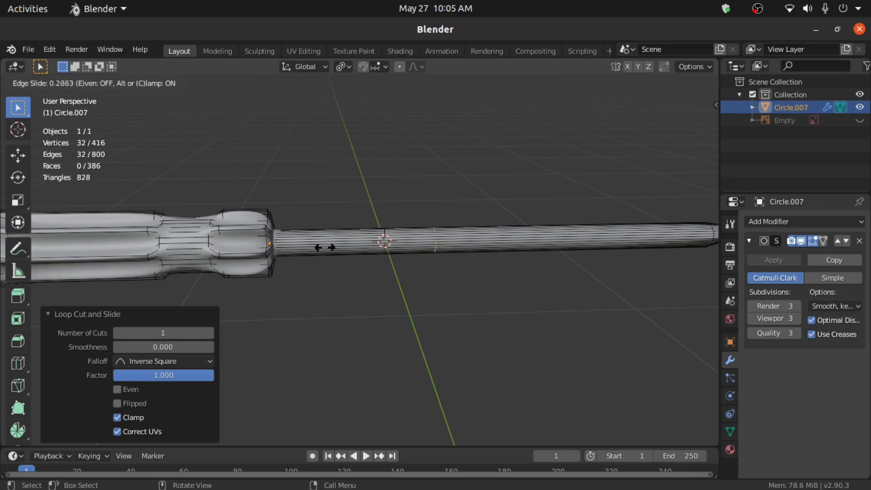
{"action": "left_click", "coordinate": [192, 257]}
- Add three loop cuts near the shaft tip, the last where the taper begins
{"action": "middle_click_drag", "start_coordinate": [564, 302], "coordinate": [550, 259]}
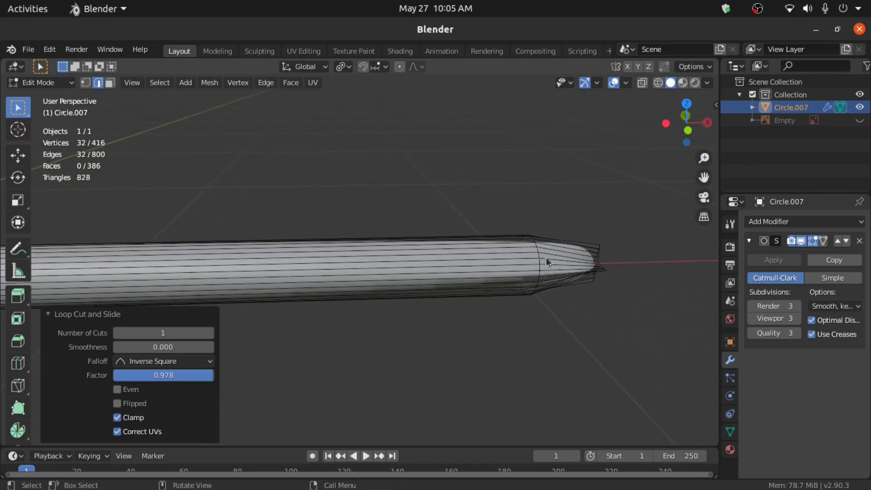
{"action": "key", "text": "ctrl+r"}
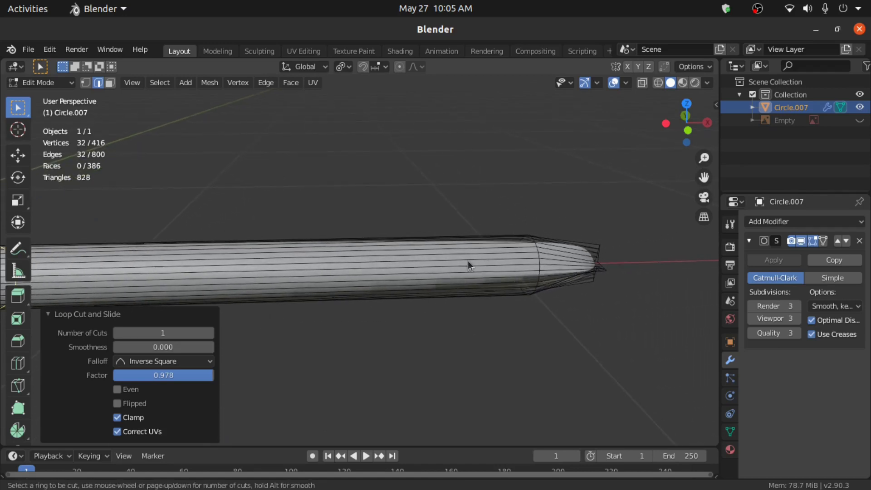
{"action": "left_click", "coordinate": [468, 265]}
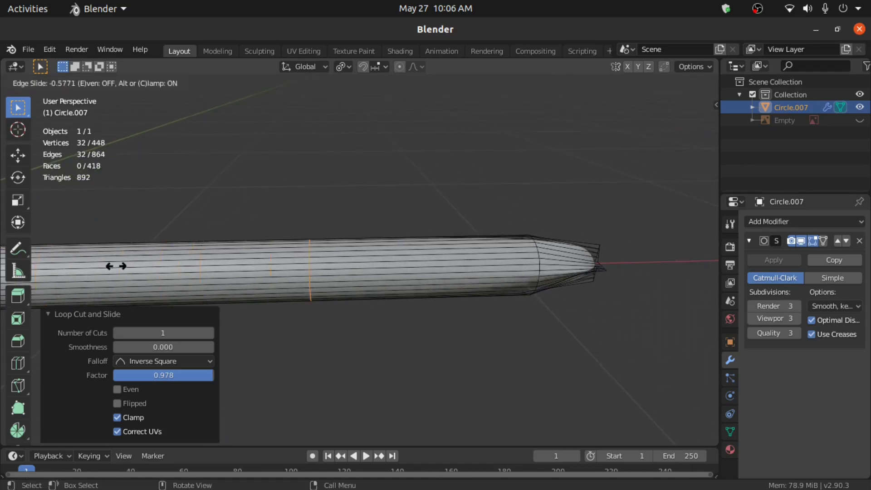
{"action": "left_click", "coordinate": [391, 287]}
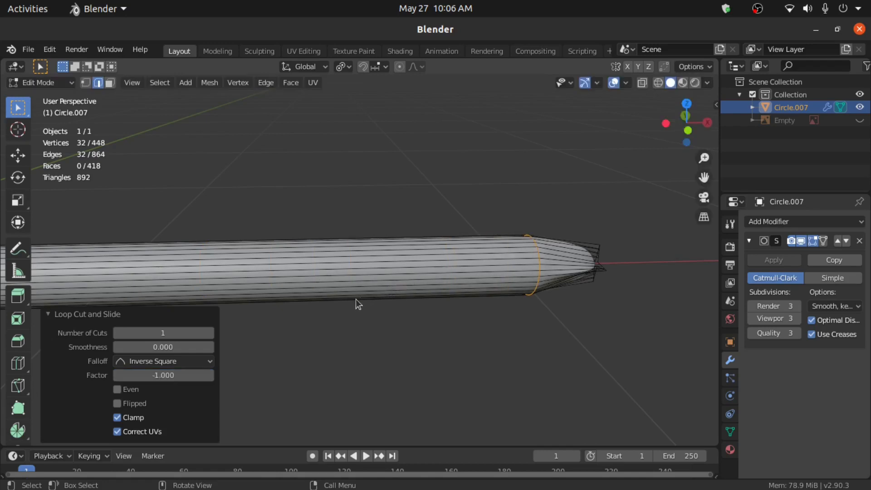
{"action": "key", "text": "ctrl+r"}
{"action": "left_click", "coordinate": [583, 255]}
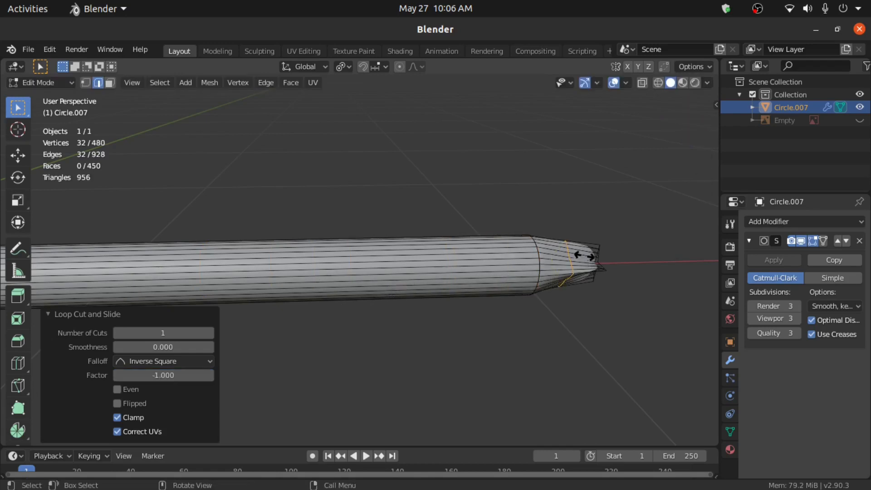
{"action": "left_click", "coordinate": [613, 259]}
{"action": "key", "text": "ctrl+r"}
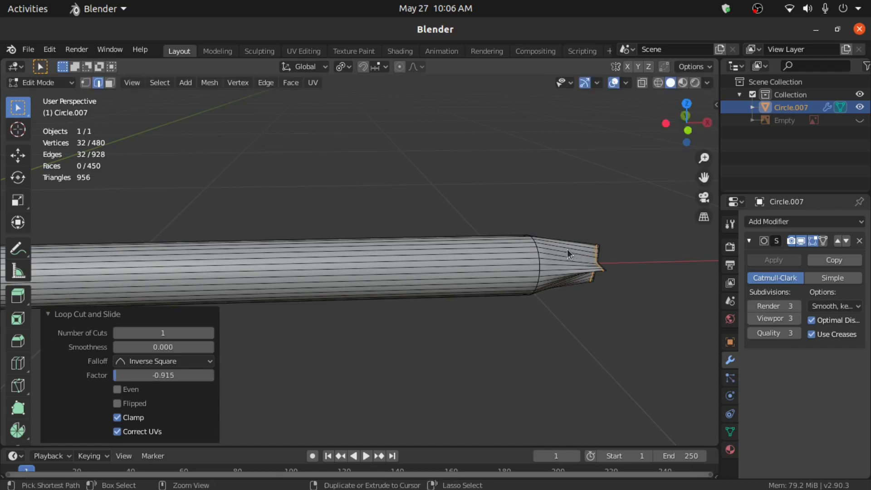
{"action": "left_click", "coordinate": [567, 253]}
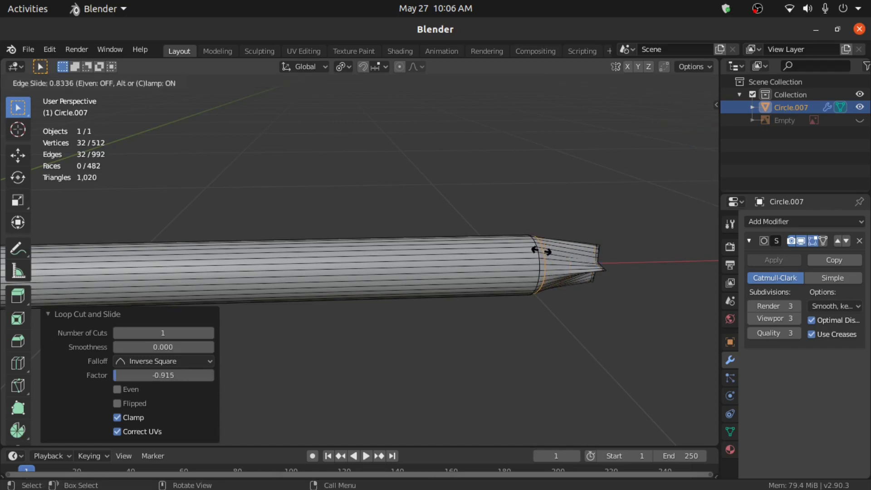
{"action": "left_click", "coordinate": [539, 252]}
- Switch to face select mode with the tip seen from the side
{"action": "middle_click_drag", "start_coordinate": [538, 253], "coordinate": [98, 111]}
{"action": "left_click", "coordinate": [111, 85]}
{"action": "middle_click_drag", "start_coordinate": [174, 172], "coordinate": [418, 278]}
- Inset the star-shaped tip face with zero thickness, then return to Object Mode
{"action": "left_click", "coordinate": [418, 277]}
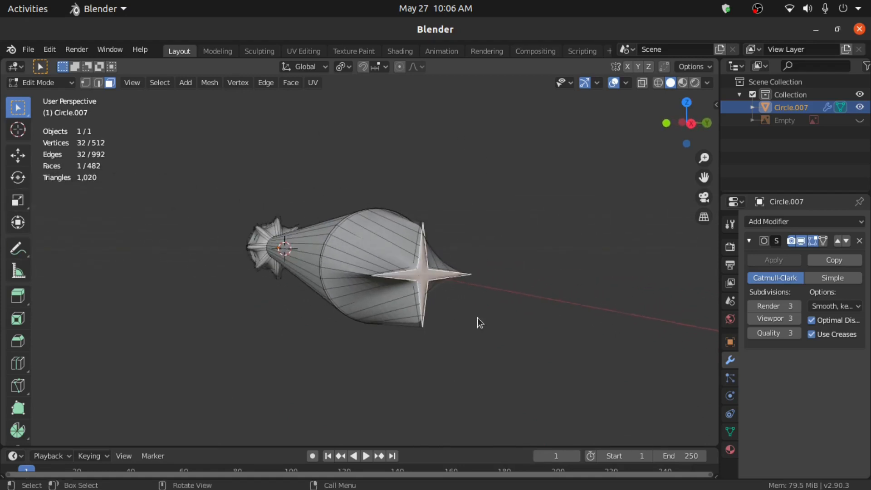
{"action": "key", "text": "i"}
{"action": "left_click", "coordinate": [477, 319]}
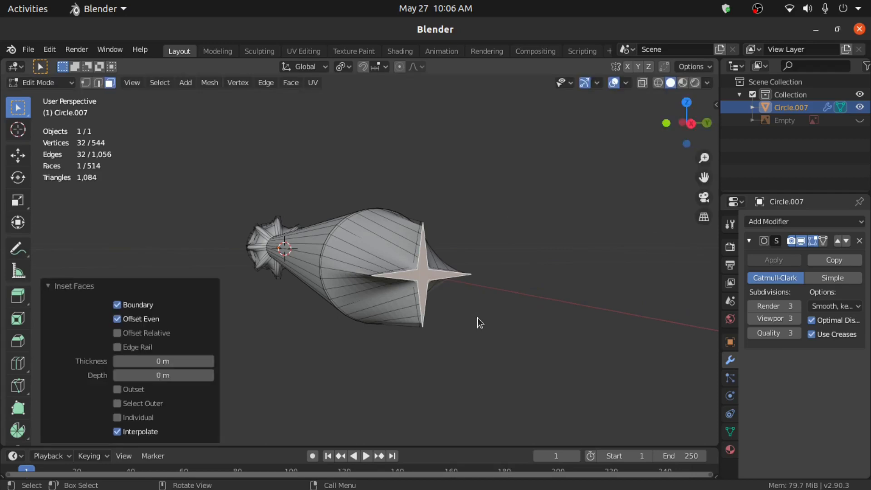
{"action": "key", "text": "Tab"}
{"action": "middle_click_drag", "start_coordinate": [219, 315], "coordinate": [335, 337]}
{"action": "middle_click_drag", "start_coordinate": [276, 314], "coordinate": [112, 363], "text": "shift"}
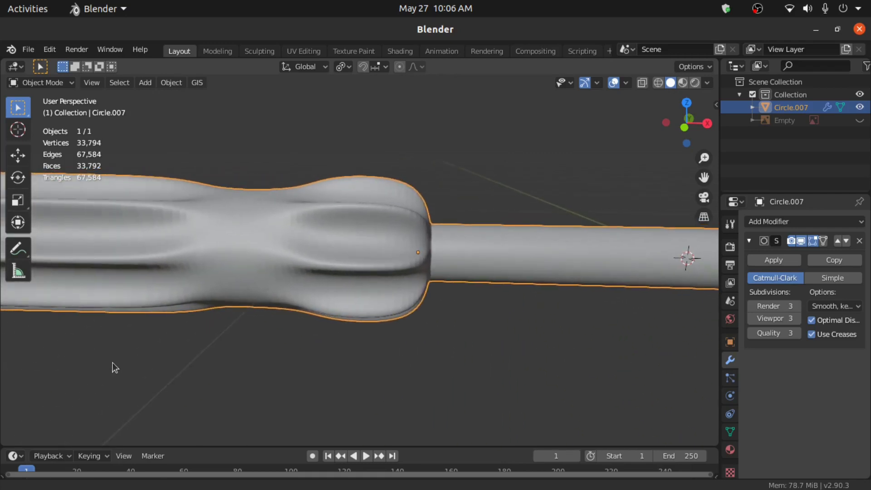
- In Edit Mode, add two loop cuts on the handle next to the collar, the last at factor 0.950
{"action": "key", "text": "Tab"}
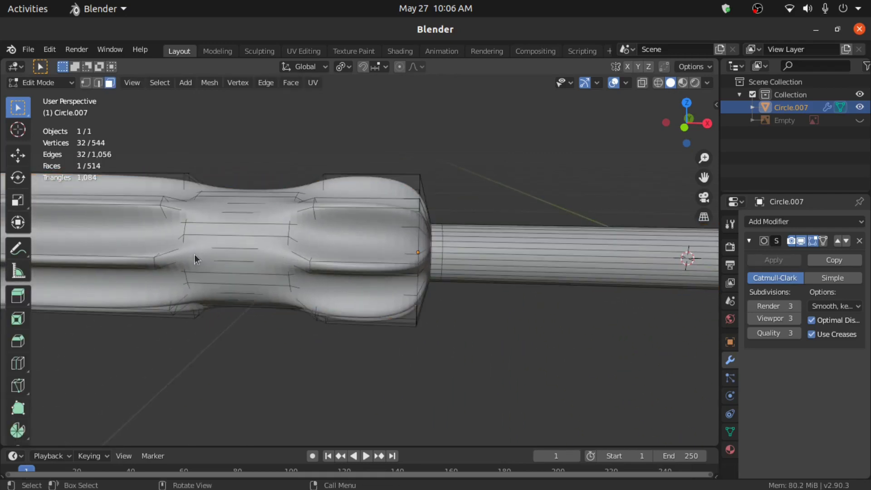
{"action": "key", "text": "ctrl+r"}
{"action": "left_click", "coordinate": [251, 238]}
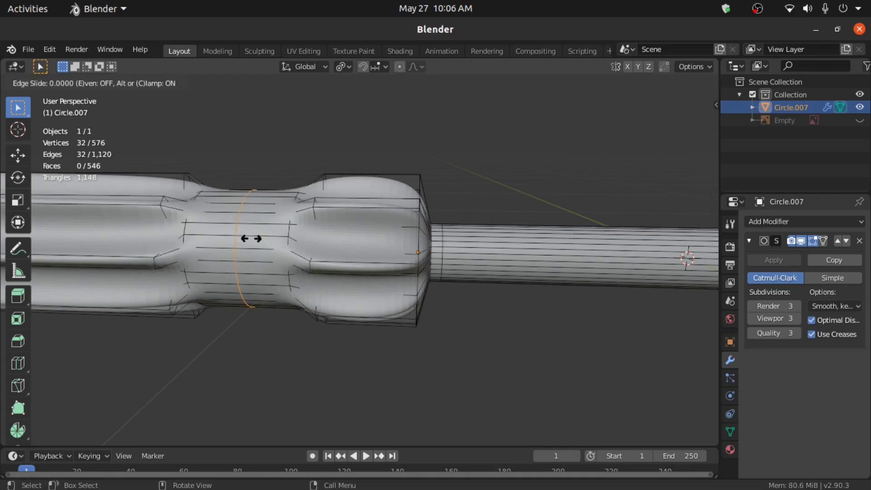
{"action": "left_click", "coordinate": [298, 257]}
{"action": "key", "text": "ctrl+r"}
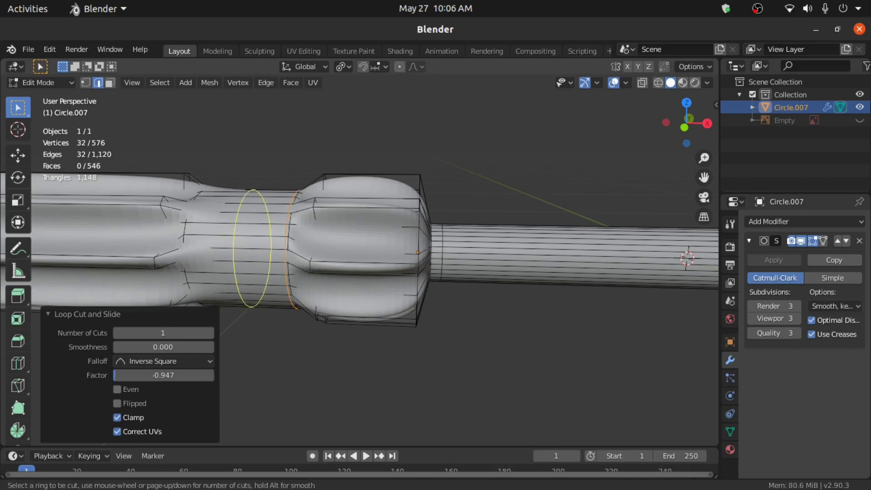
{"action": "left_click", "coordinate": [257, 211]}
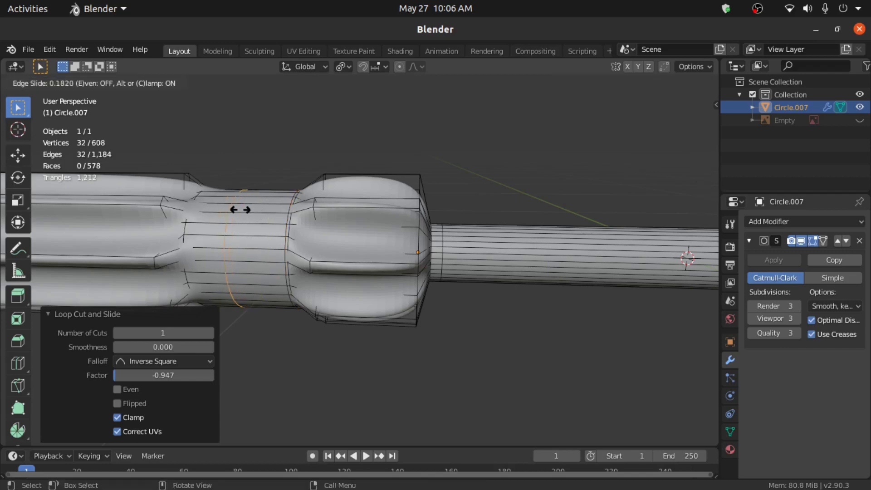
{"action": "left_click", "coordinate": [211, 206]}
- Bring the handle's end into view and switch to face select mode
{"action": "scroll", "coordinate": [218, 226], "scroll_direction": "down", "scroll_amount": 5}
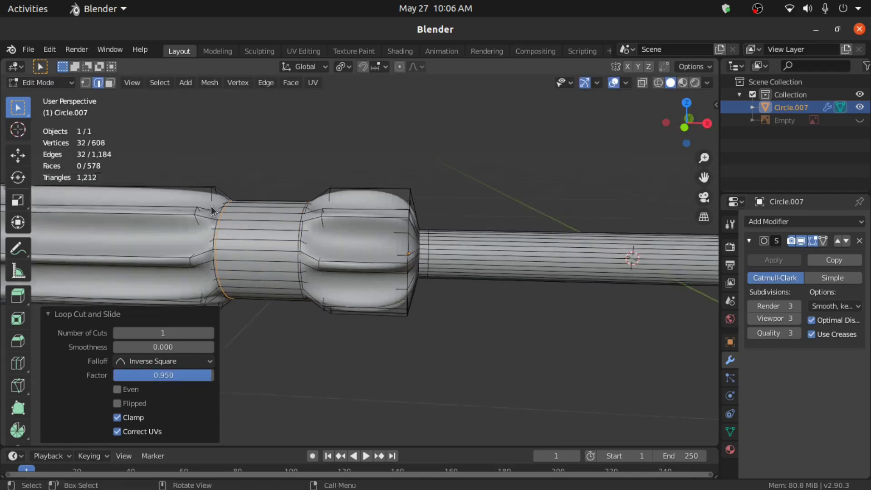
{"action": "middle_click_drag", "start_coordinate": [224, 253], "coordinate": [282, 284]}
{"action": "scroll", "coordinate": [282, 284], "scroll_direction": "up", "scroll_amount": 3}
{"action": "left_click", "coordinate": [110, 83]}
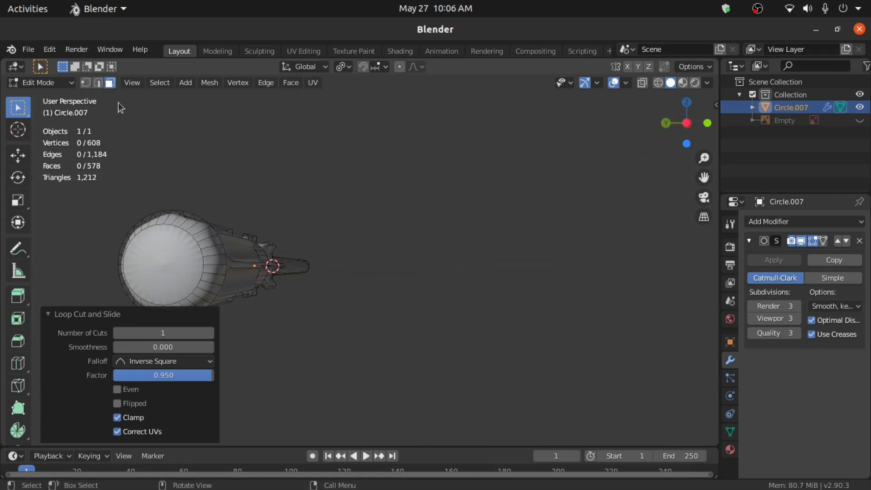
- Inset the handle's flat end cap by 0.0349 m and switch back to Object Mode
{"action": "left_click", "coordinate": [154, 255]}
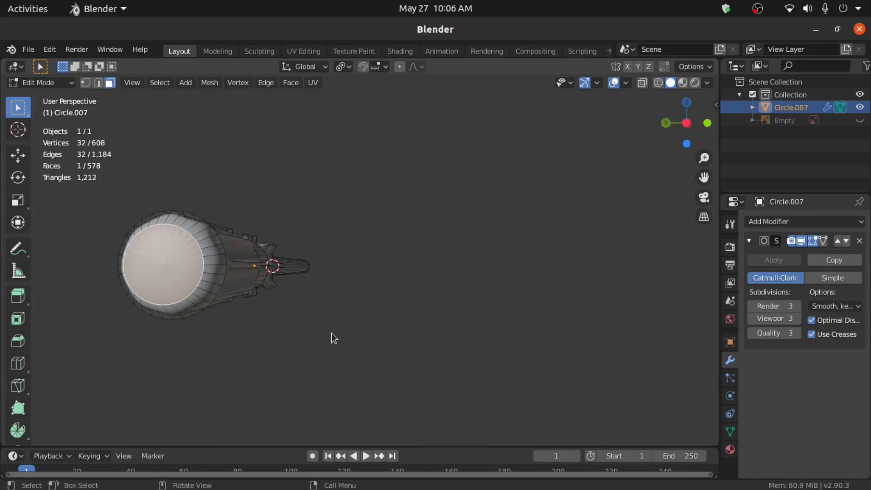
{"action": "key", "text": "i"}
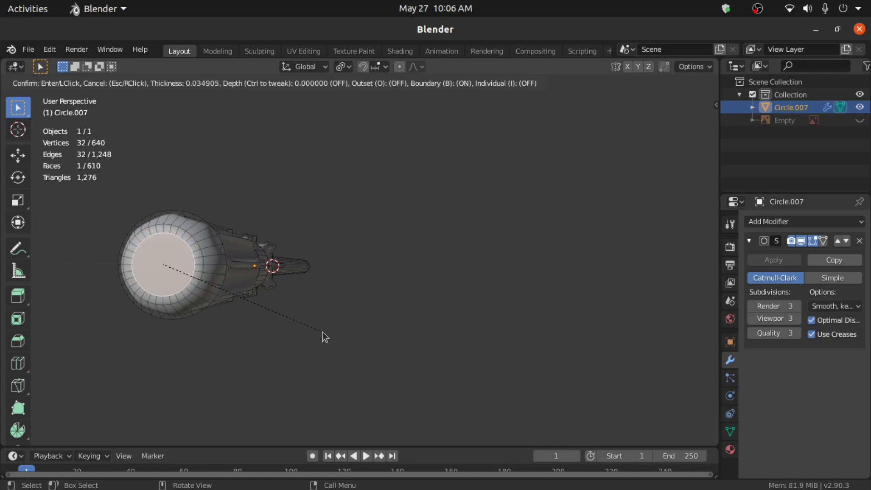
{"action": "left_click", "coordinate": [322, 332]}
{"action": "middle_click_drag", "start_coordinate": [322, 332], "coordinate": [218, 328]}
{"action": "left_click", "coordinate": [37, 85]}
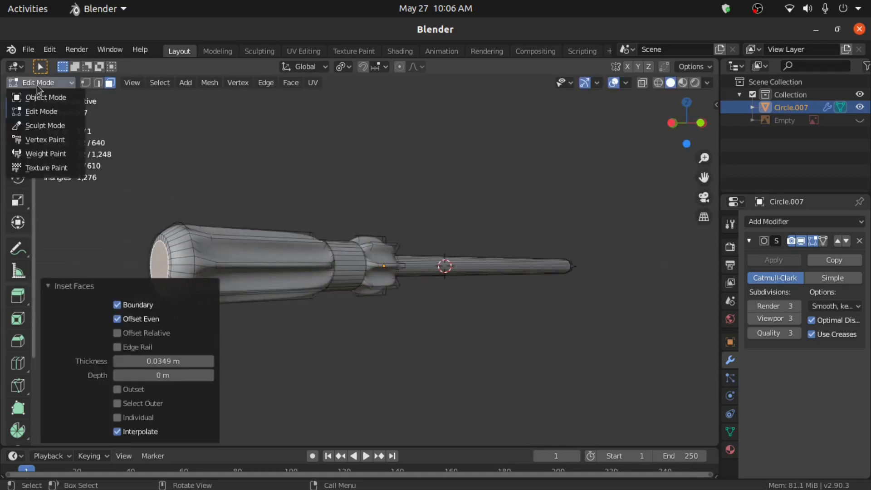
{"action": "left_click", "coordinate": [43, 94]}
{"action": "middle_click_drag", "start_coordinate": [281, 316], "coordinate": [263, 274]}
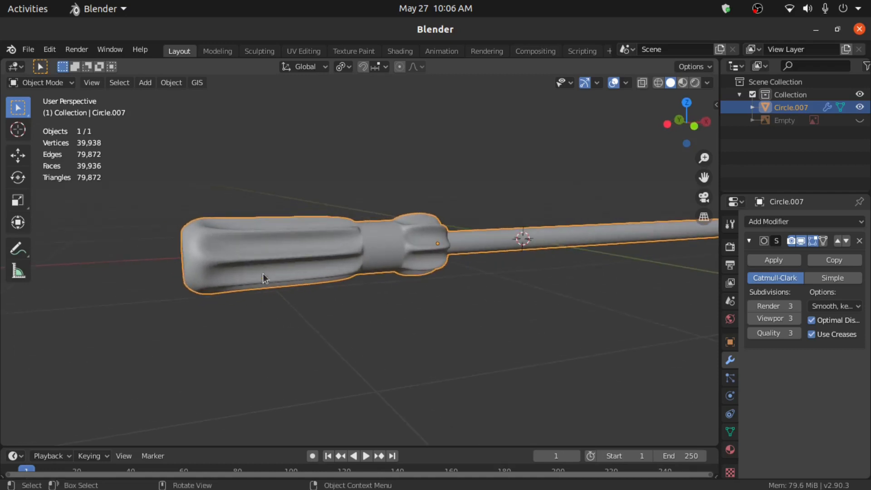
- Apply Shade Smooth to Circle.007 and enable Auto Smooth at 30° under Normals
{"action": "right_click", "coordinate": [270, 236]}
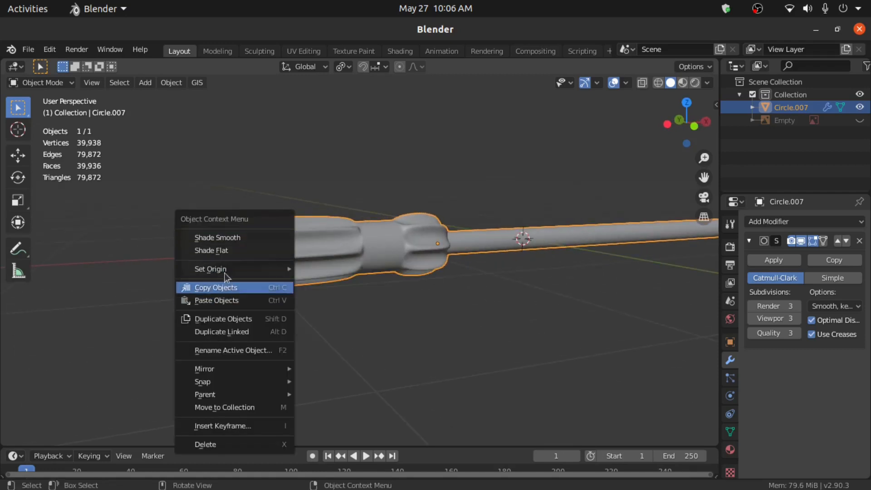
{"action": "left_click", "coordinate": [229, 239]}
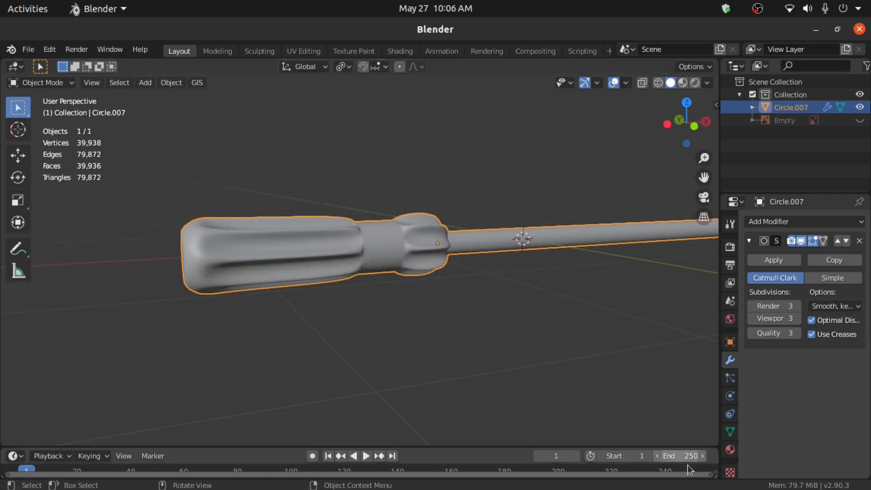
{"action": "left_click", "coordinate": [730, 431]}
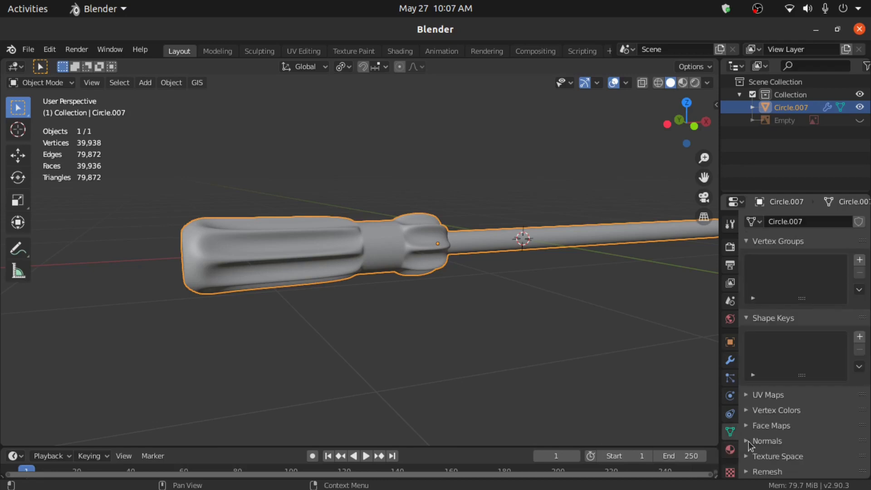
{"action": "left_click", "coordinate": [749, 442]}
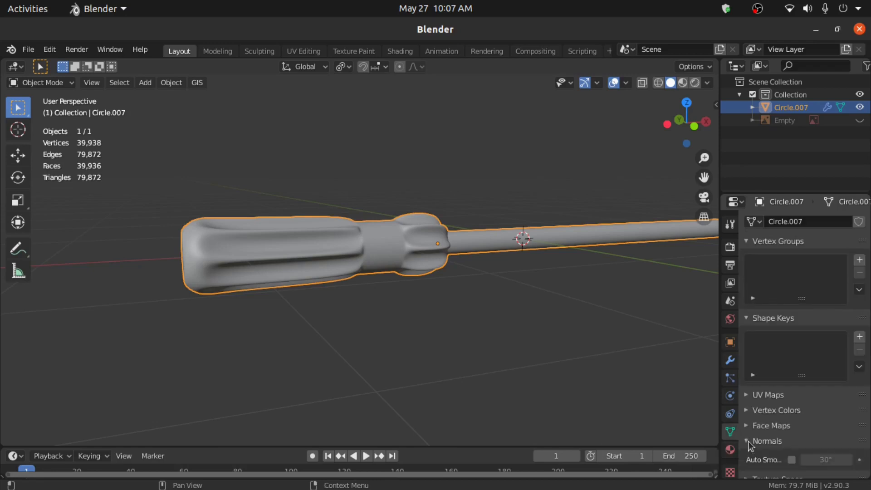
{"action": "left_click", "coordinate": [792, 459]}
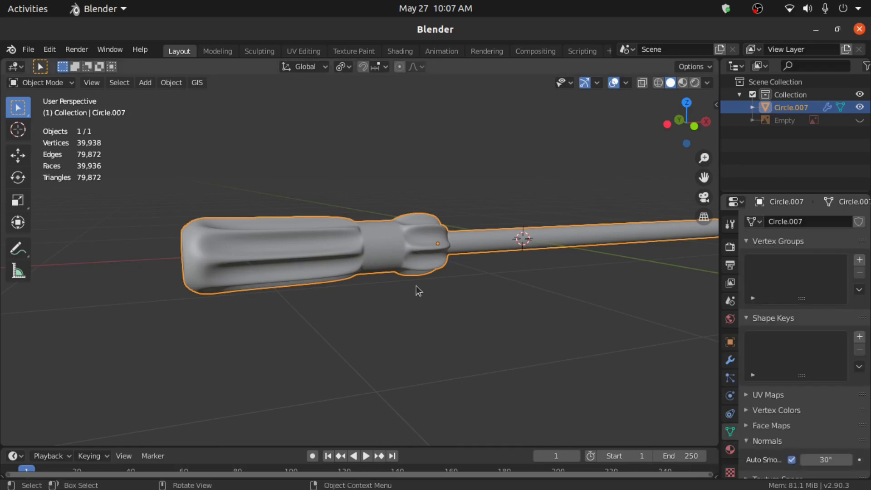
{"action": "scroll", "coordinate": [417, 284], "scroll_direction": "up", "scroll_amount": 2}
{"action": "middle_click_drag", "start_coordinate": [418, 283], "coordinate": [445, 327]}
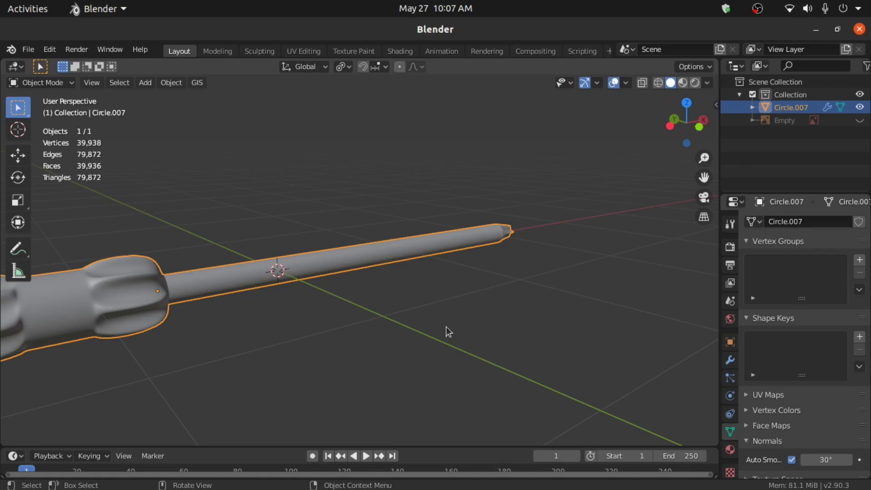
{"action": "middle_click_drag", "start_coordinate": [445, 326], "coordinate": [349, 328]}
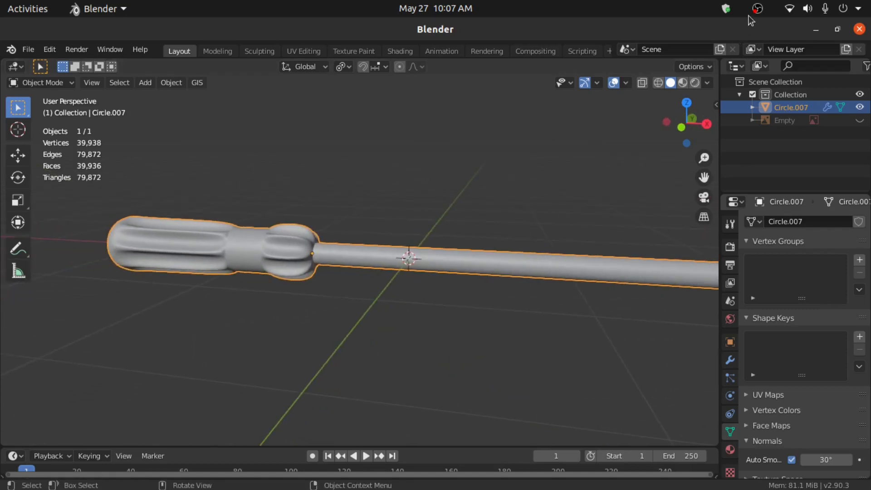